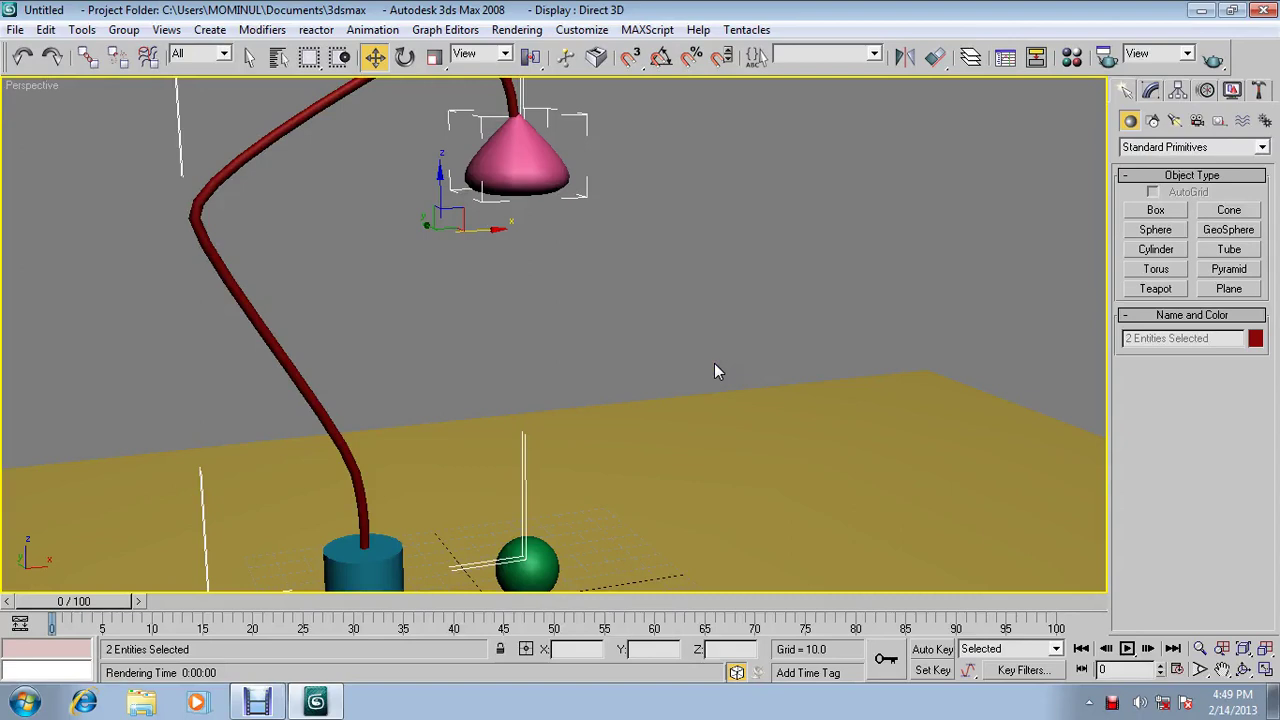
- Zoom out the Perspective view to see the whole lamp and briefly check the Top view
{"action": "left_click", "coordinate": [1197, 650]}
{"action": "left_click_drag", "start_coordinate": [731, 457], "coordinate": [690, 490]}
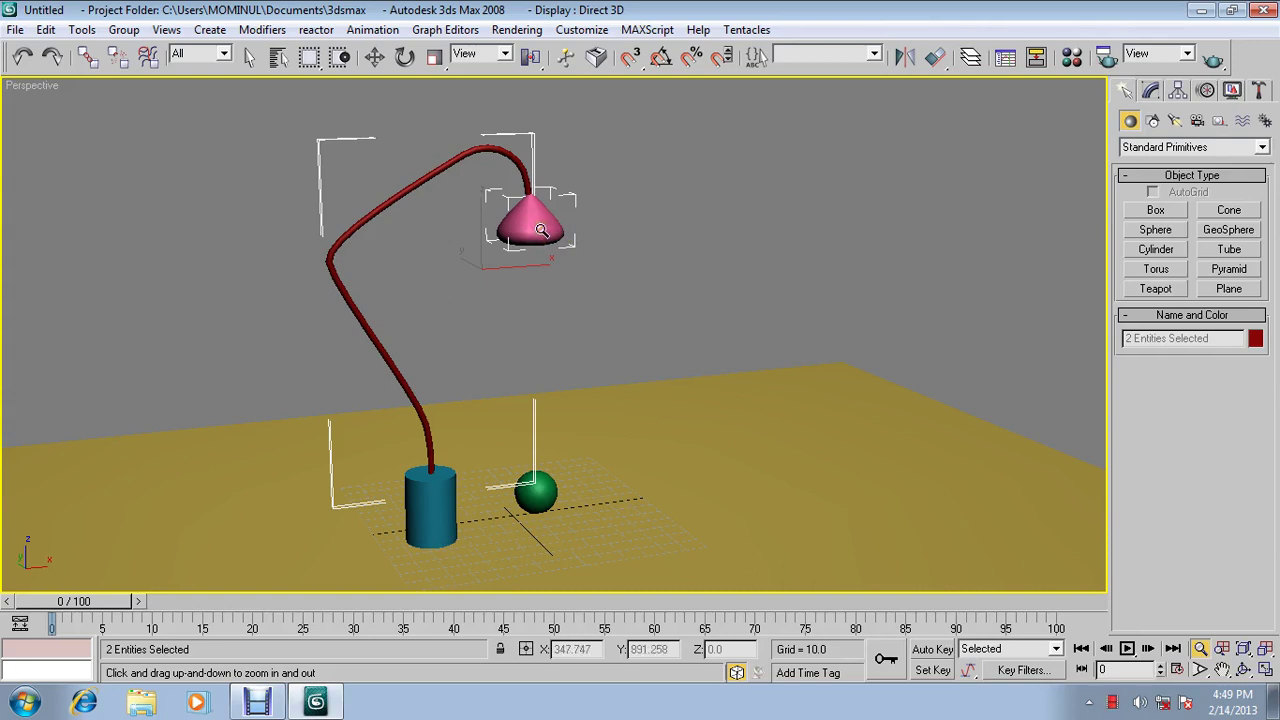
{"action": "key", "text": "t"}
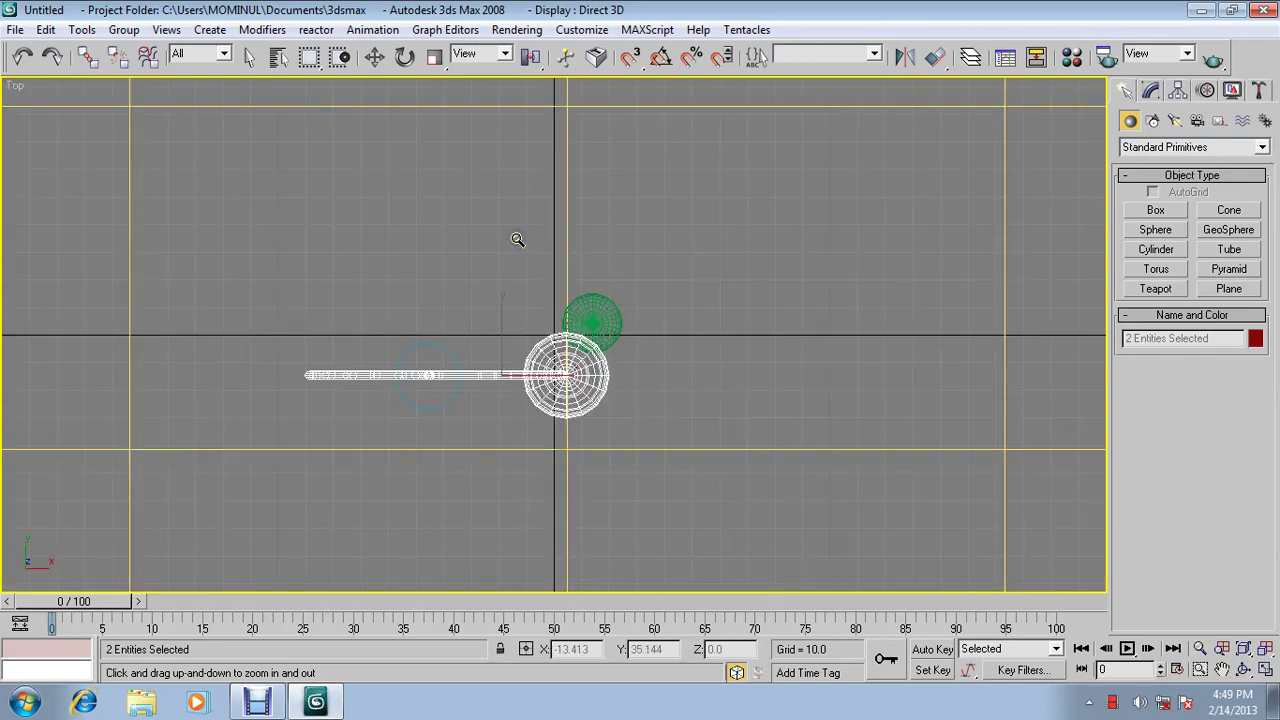
{"action": "key", "text": "shift+z"}
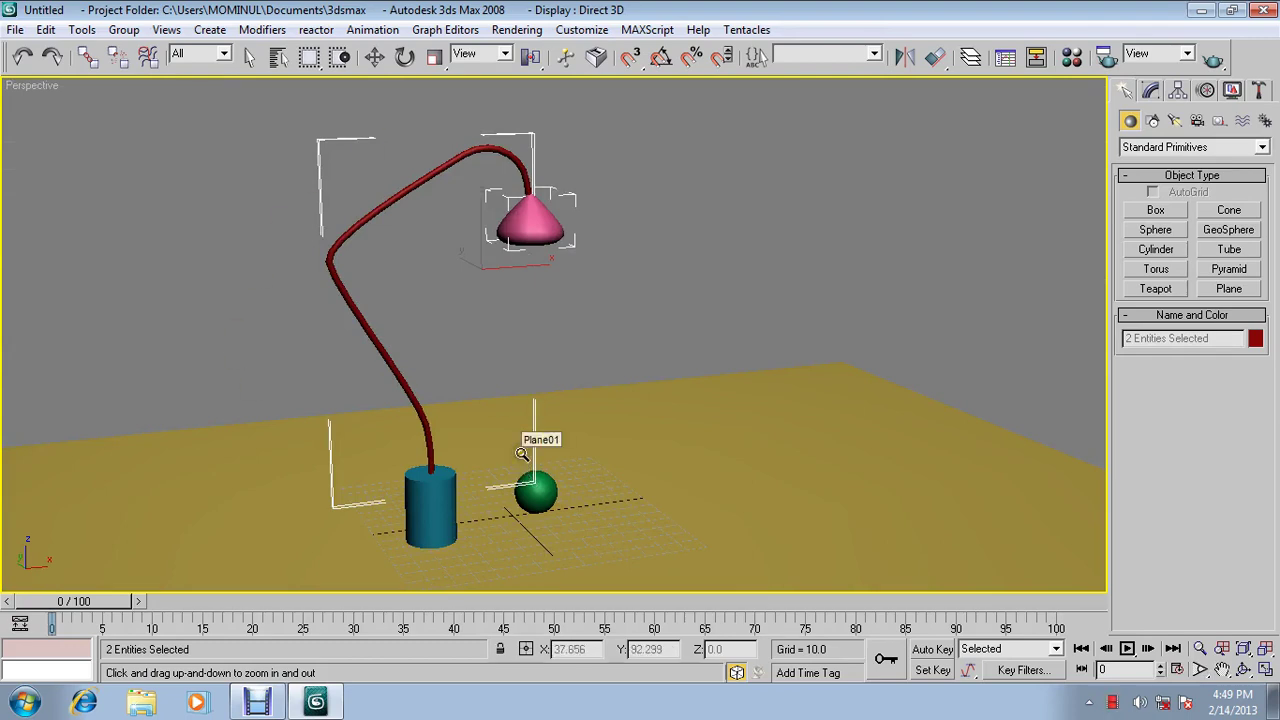
- Switch to the wireframe Front view and pan to centre the lamp
{"action": "key", "text": "f"}
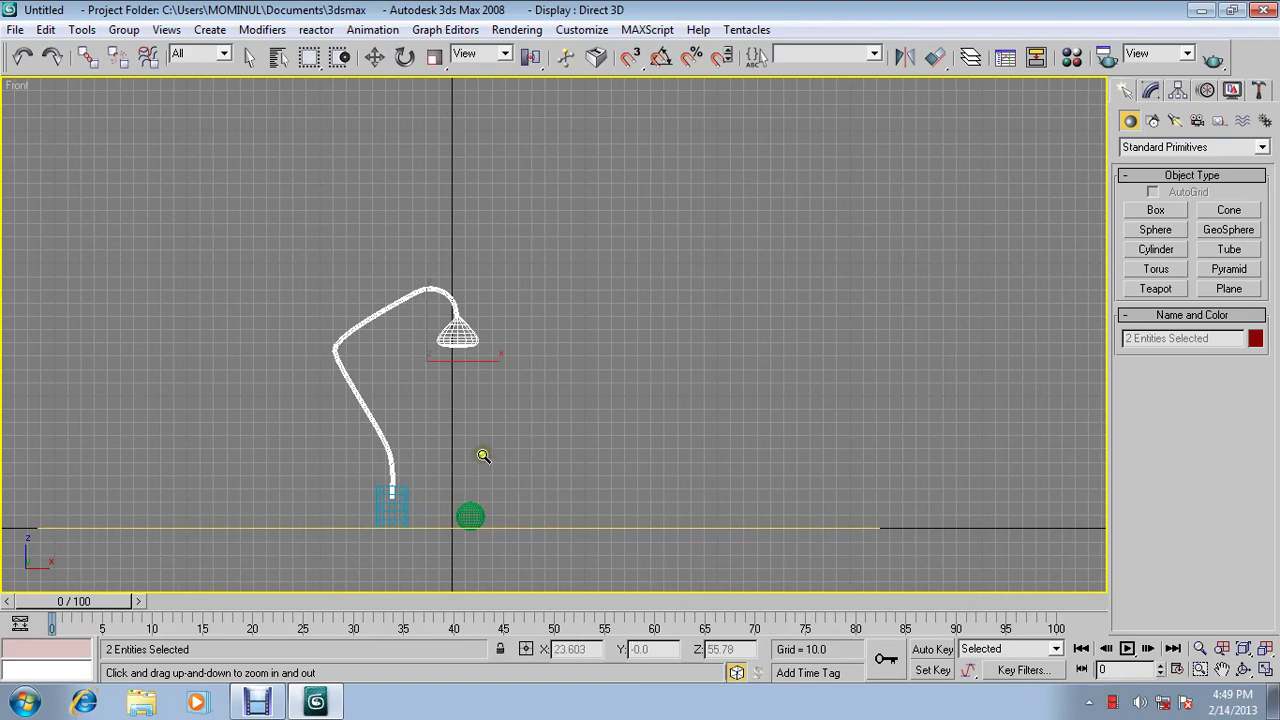
{"action": "middle_click_drag", "start_coordinate": [483, 451], "coordinate": [506, 451]}
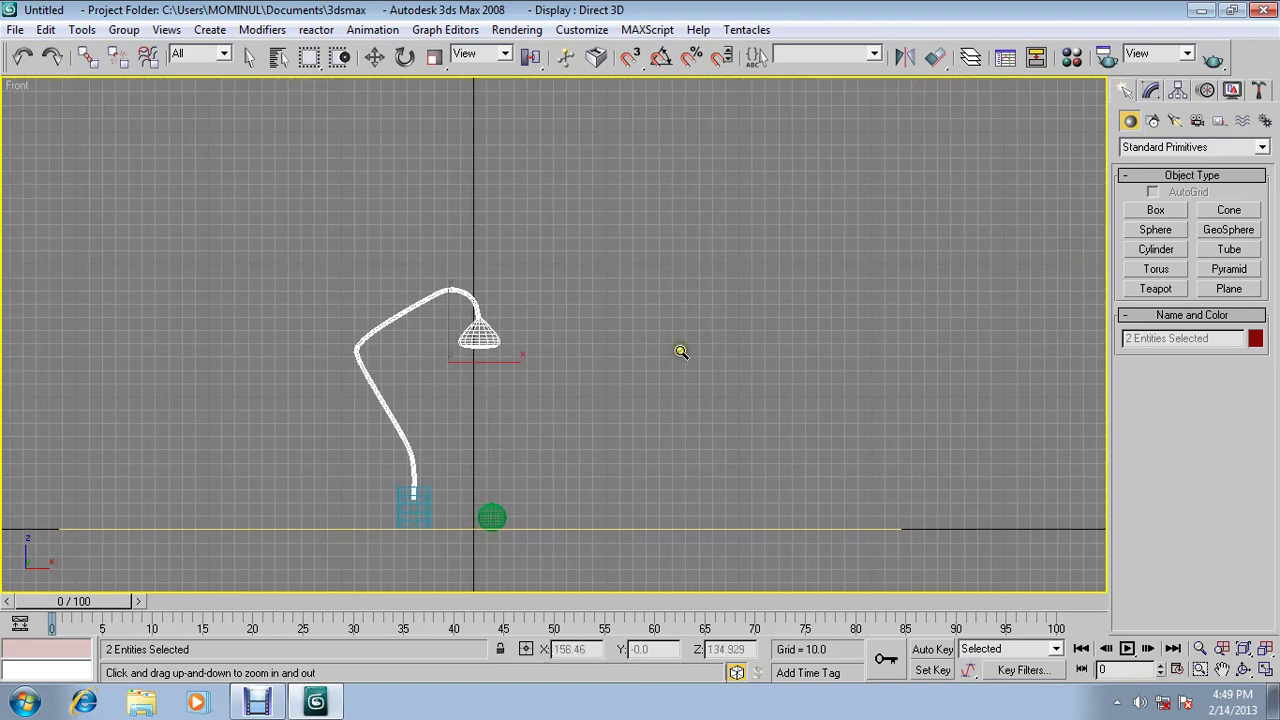
{"action": "middle_click_drag", "start_coordinate": [680, 351], "coordinate": [684, 354]}
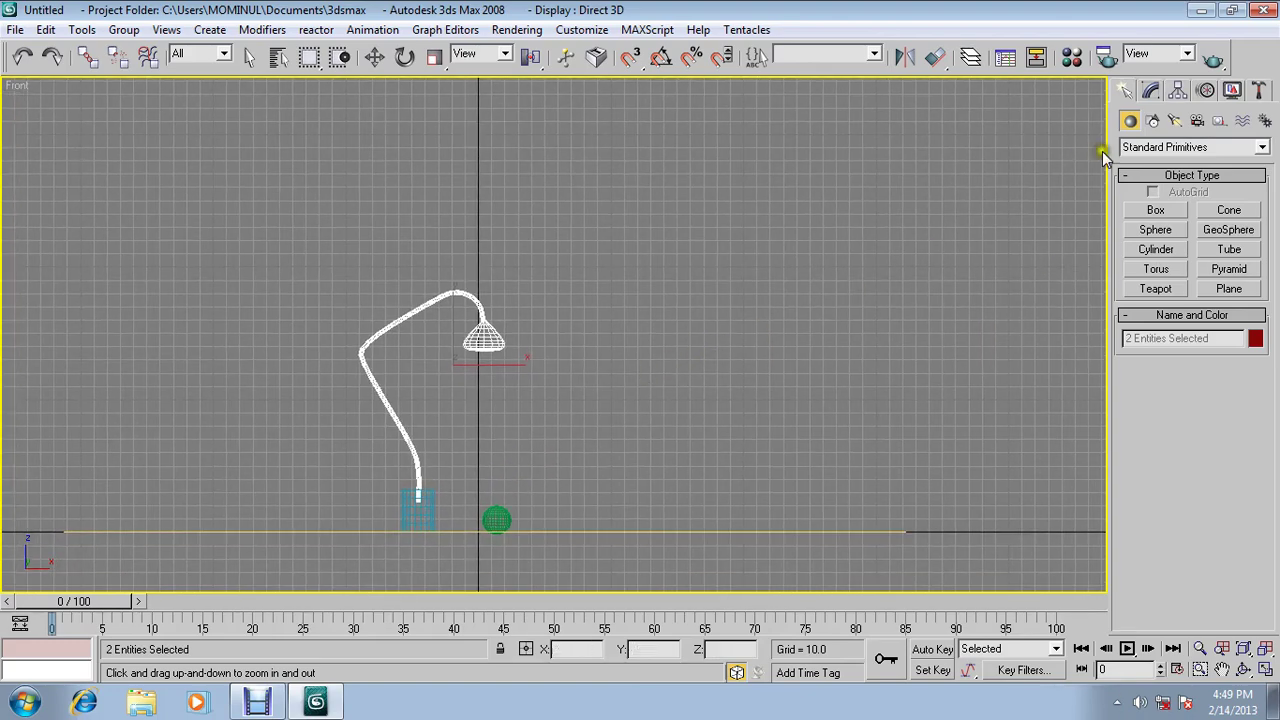
- Place omni light Omni01 high above the lamp and set its Multiplier to 0.2
{"action": "left_click", "coordinate": [1174, 121]}
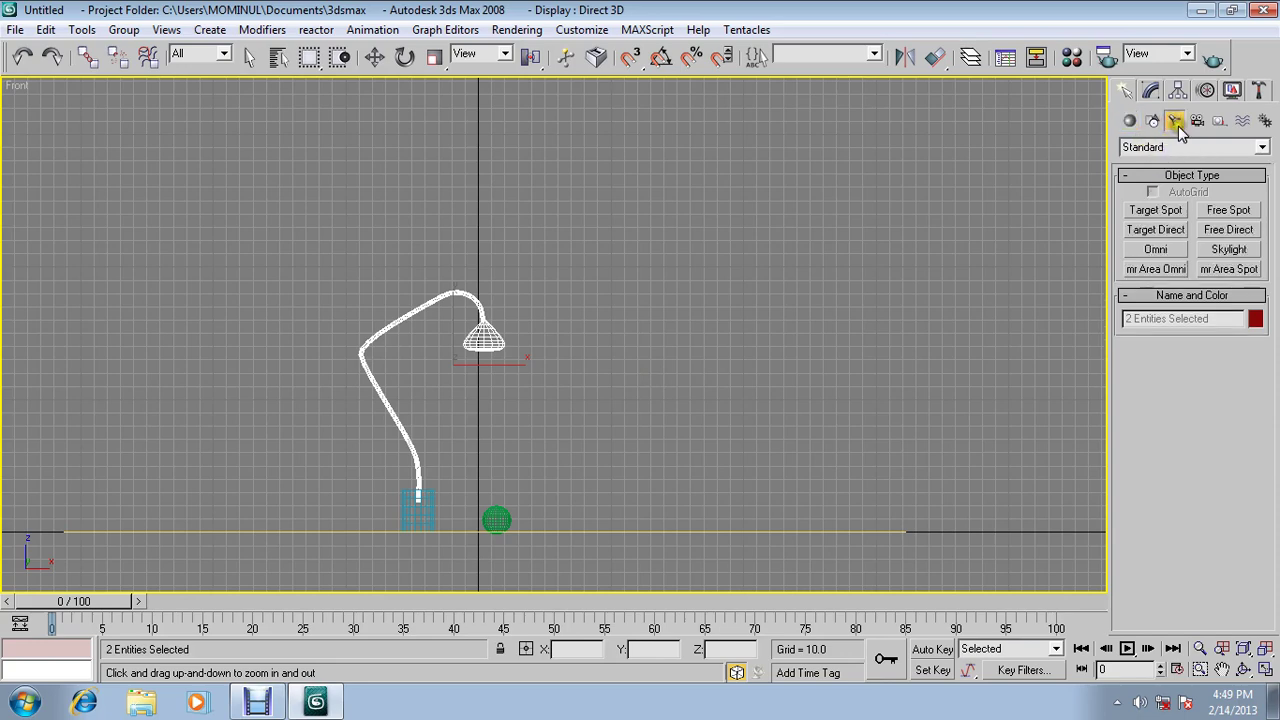
{"action": "left_click", "coordinate": [1156, 249]}
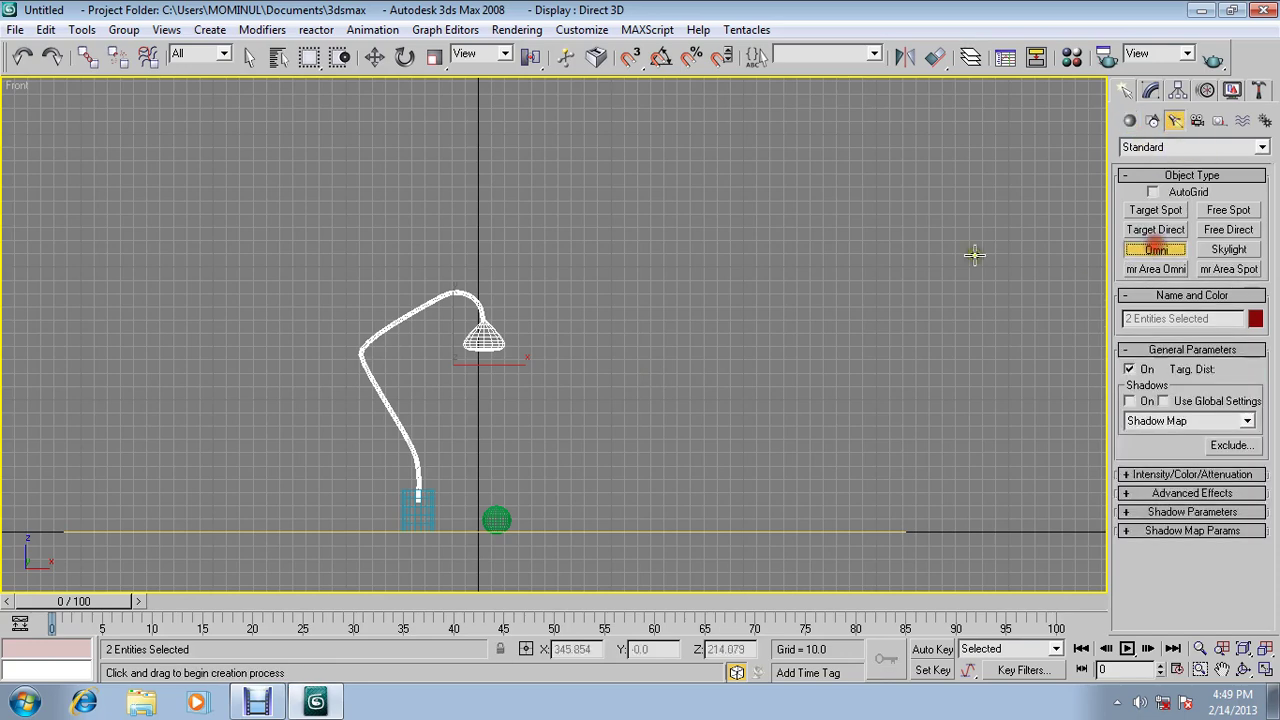
{"action": "middle_click_drag", "start_coordinate": [464, 143], "coordinate": [477, 231]}
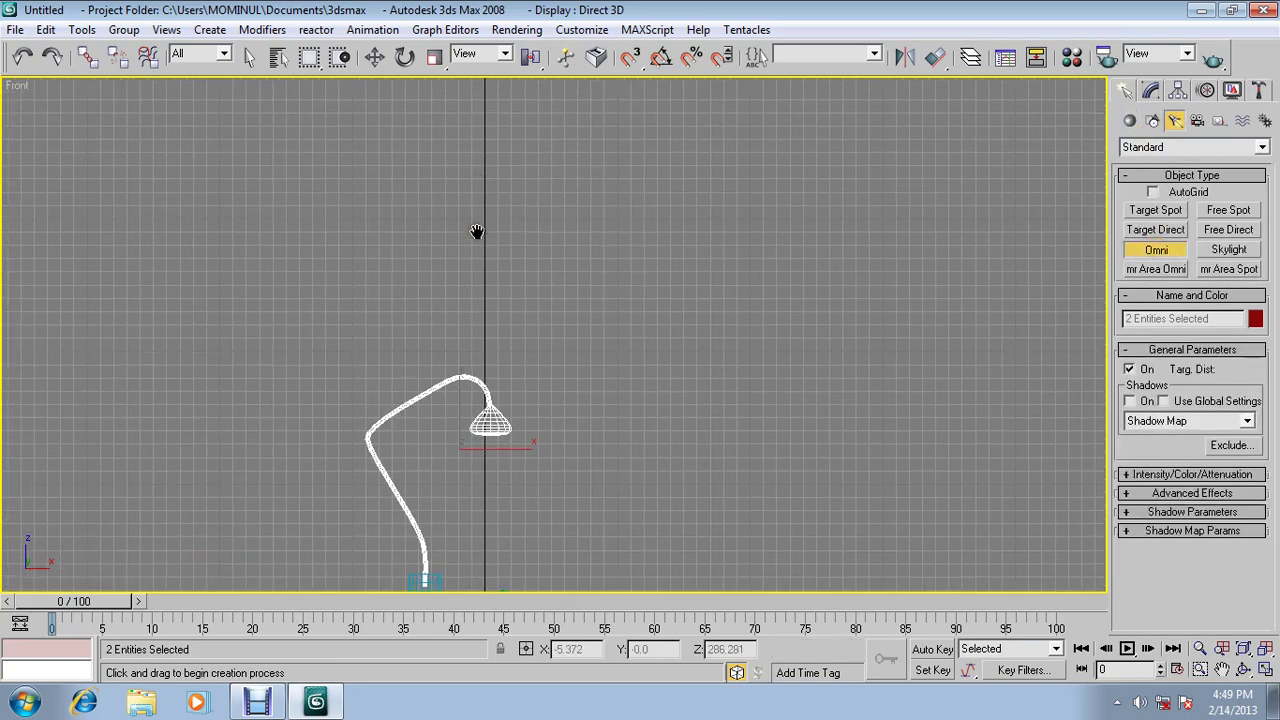
{"action": "left_click", "coordinate": [501, 88]}
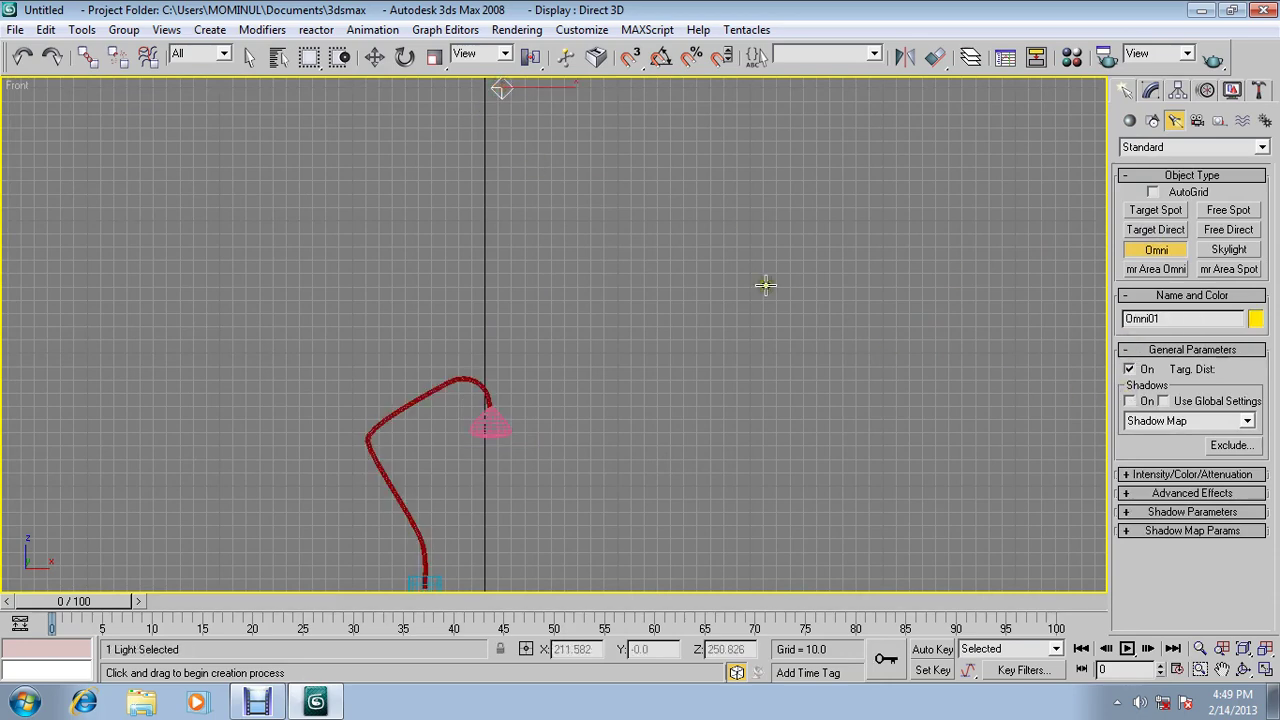
{"action": "left_click", "coordinate": [1131, 474]}
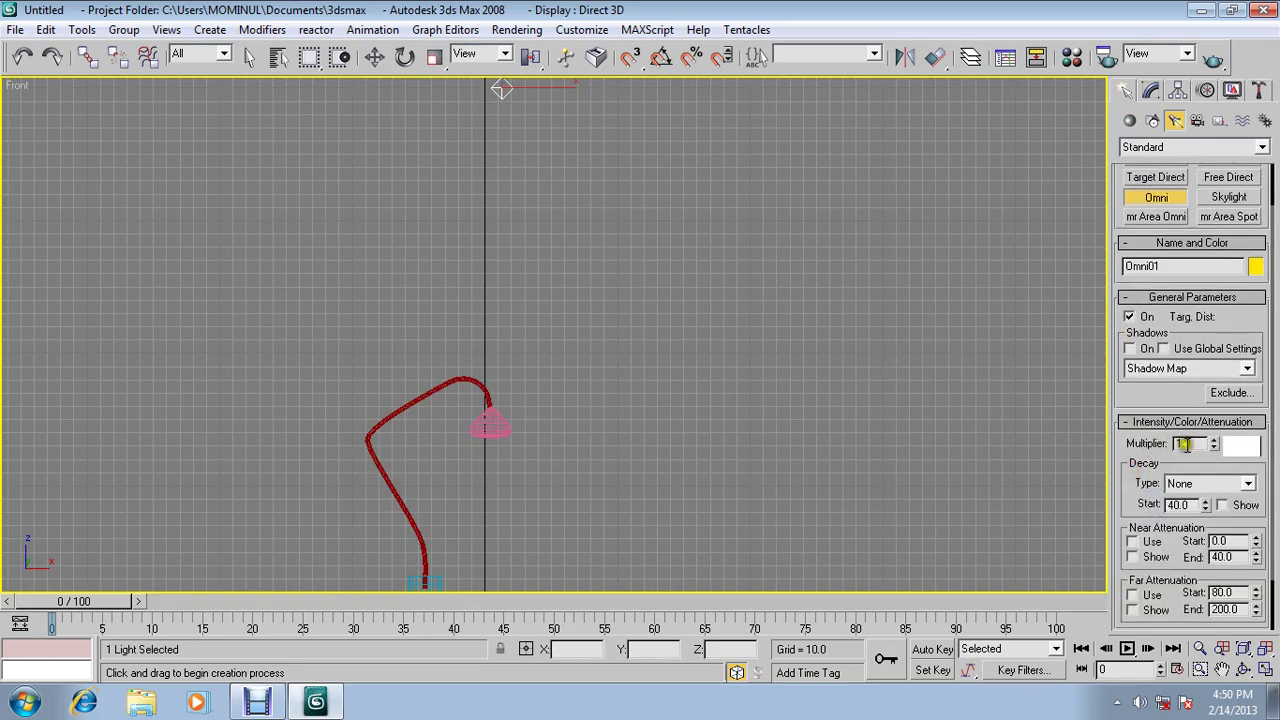
{"action": "left_click_drag", "start_coordinate": [1203, 445], "coordinate": [1147, 443]}
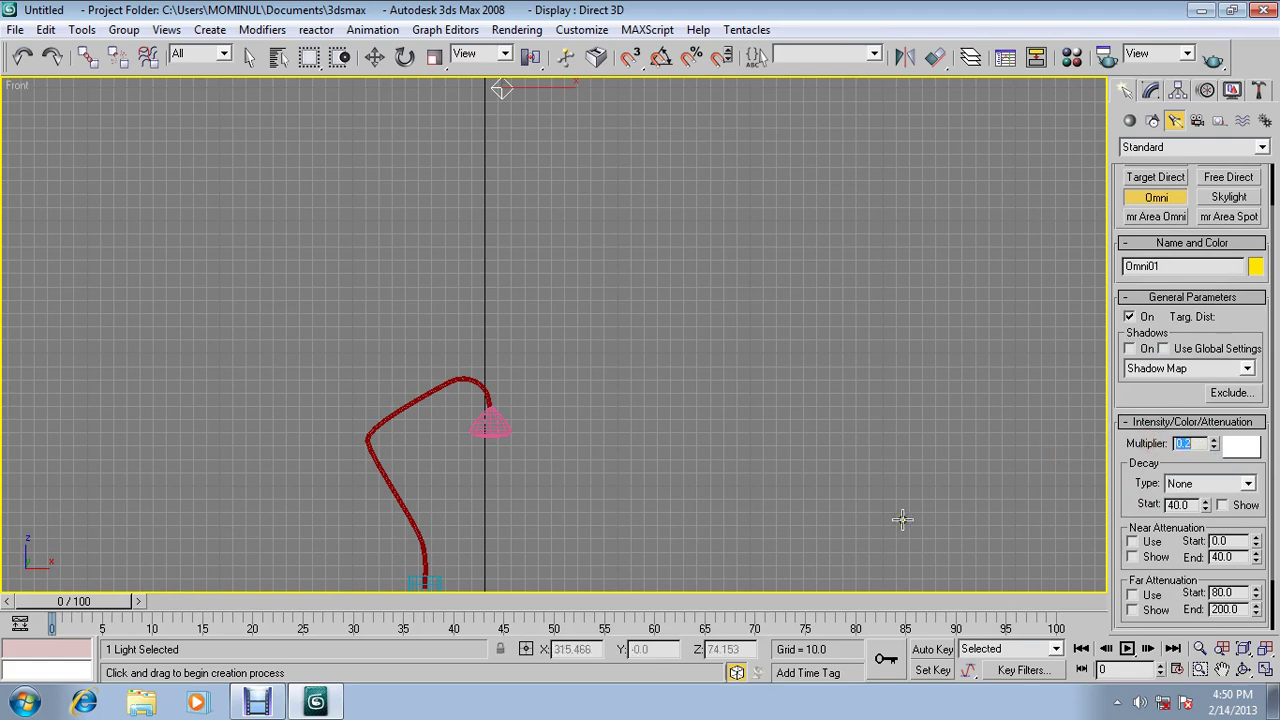
{"action": "middle_click_drag", "start_coordinate": [760, 412], "coordinate": [766, 421]}
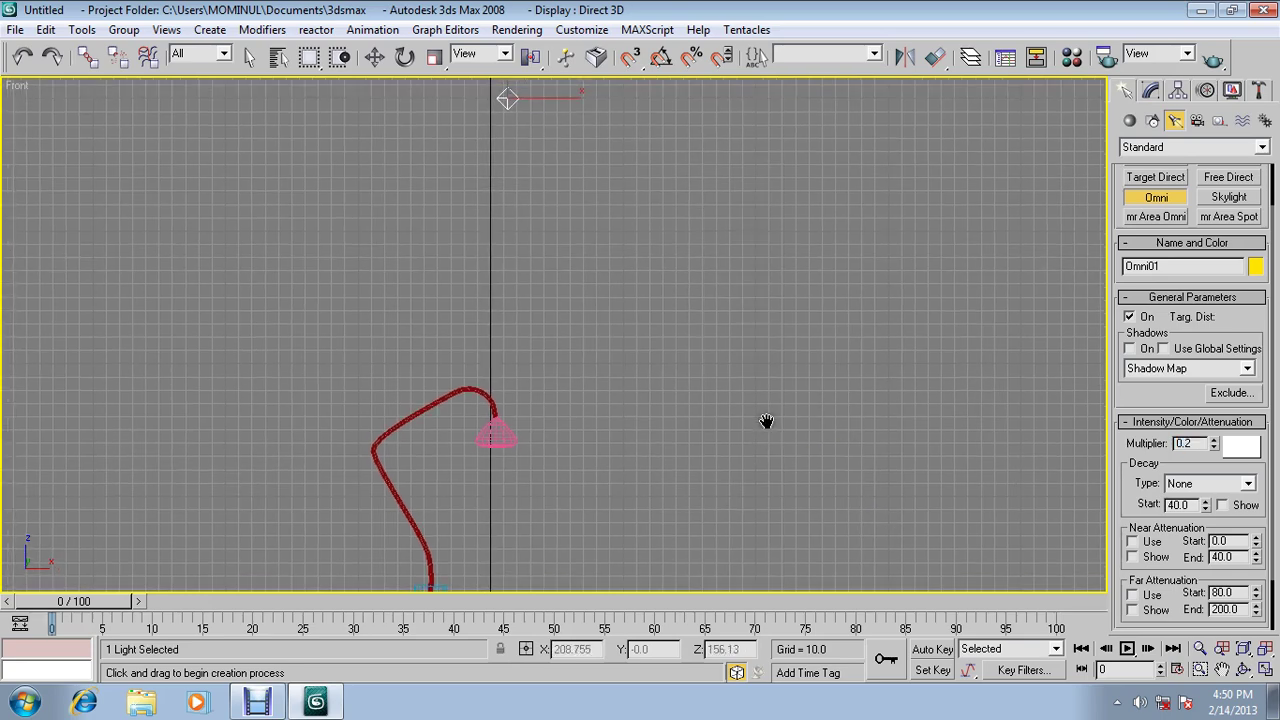
- Quick-render the Perspective view to check the 0.2 omni lighting, then close the render
{"action": "key", "text": "p"}
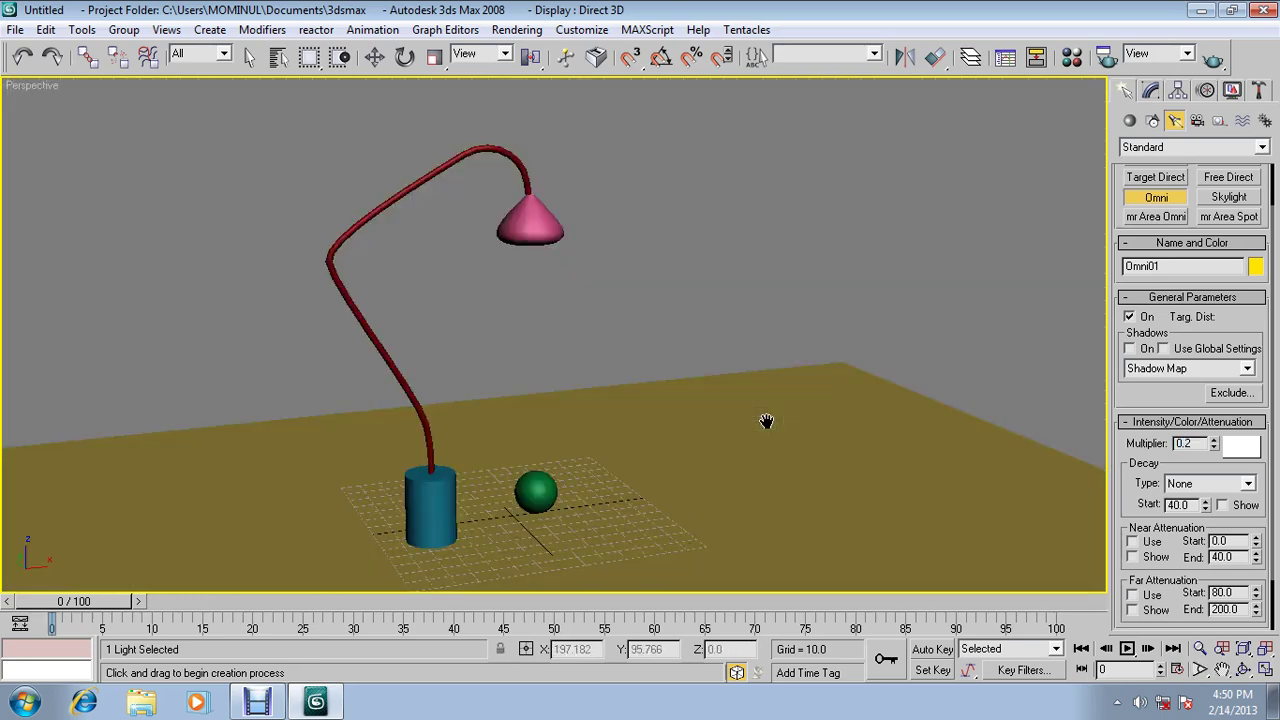
{"action": "left_click", "coordinate": [1212, 56]}
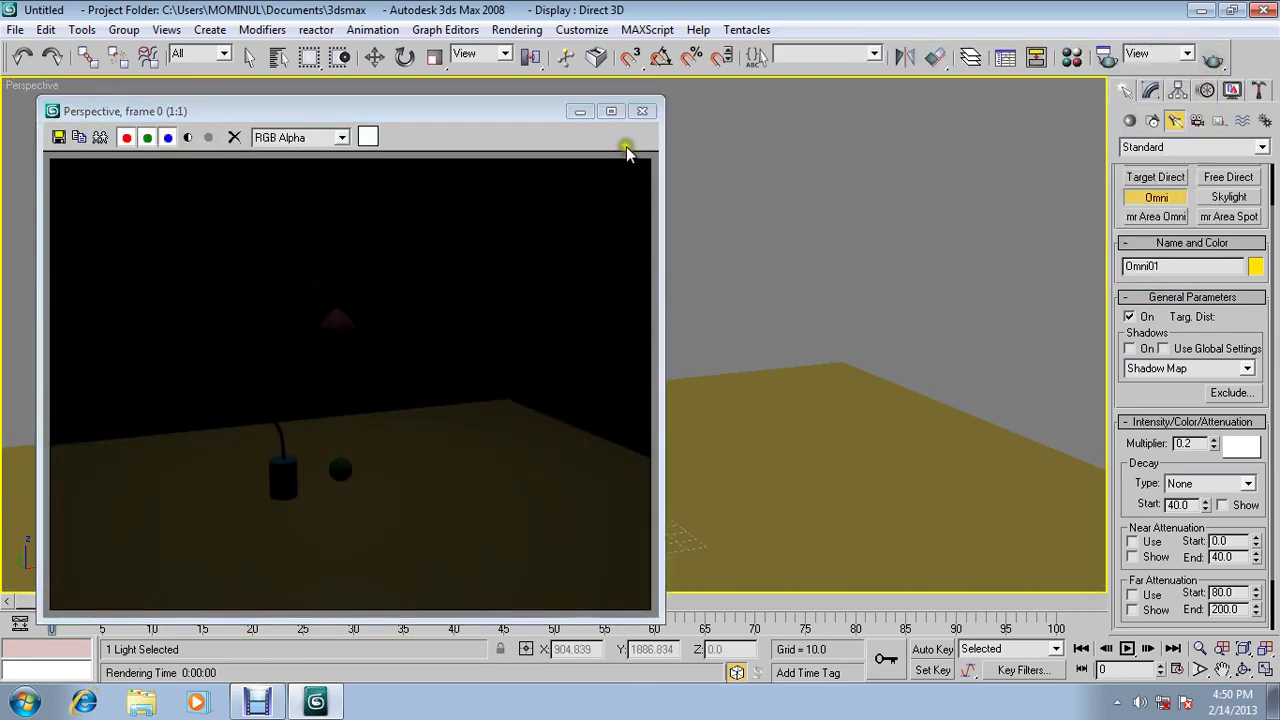
{"action": "left_click", "coordinate": [642, 111]}
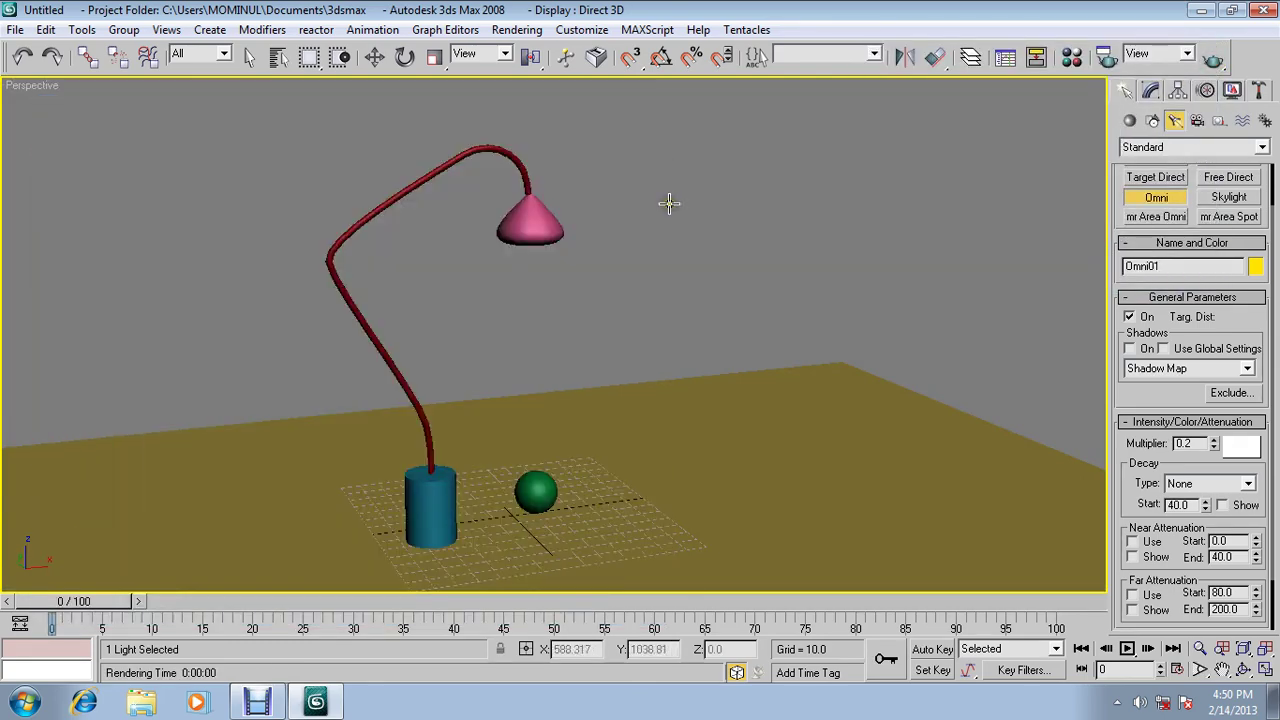
- Return to the Front view and pan to raise the lamp into frame
{"action": "key", "text": "f"}
{"action": "mouse_move", "coordinate": [660, 223]}
{"action": "middle_mouse_down"}
{"action": "mouse_move", "coordinate": [614, 229]}
{"action": "mouse_move", "coordinate": [628, 183]}
{"action": "middle_mouse_up"}
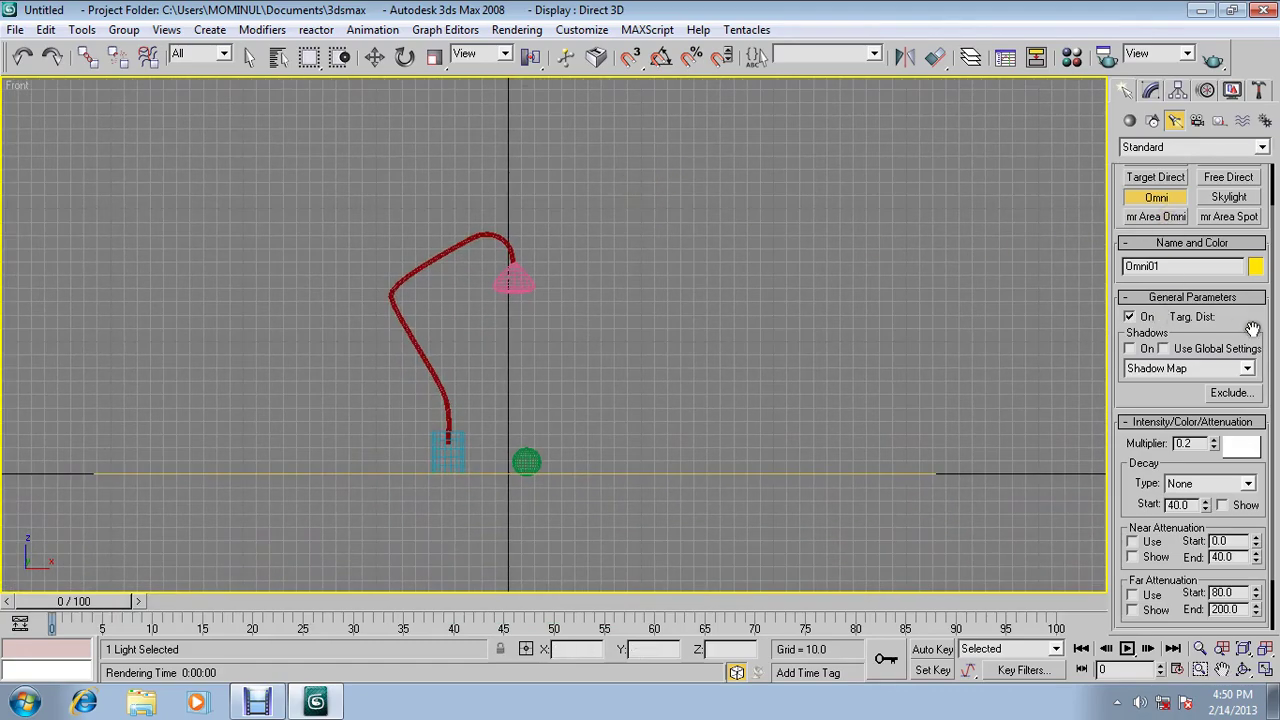
{"action": "left_click_drag", "start_coordinate": [1253, 310], "coordinate": [1254, 360]}
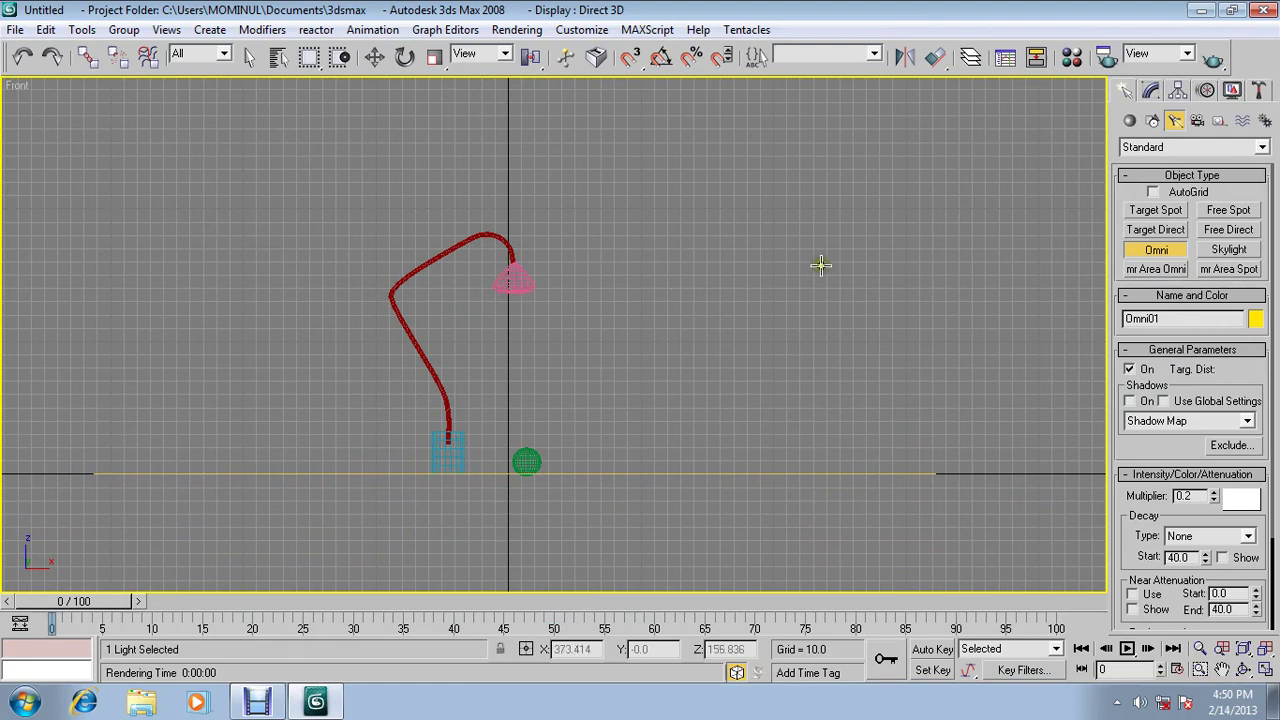
- Create a shadow-casting target spotlight aimed from the shade down to the table
{"action": "left_click", "coordinate": [1156, 210]}
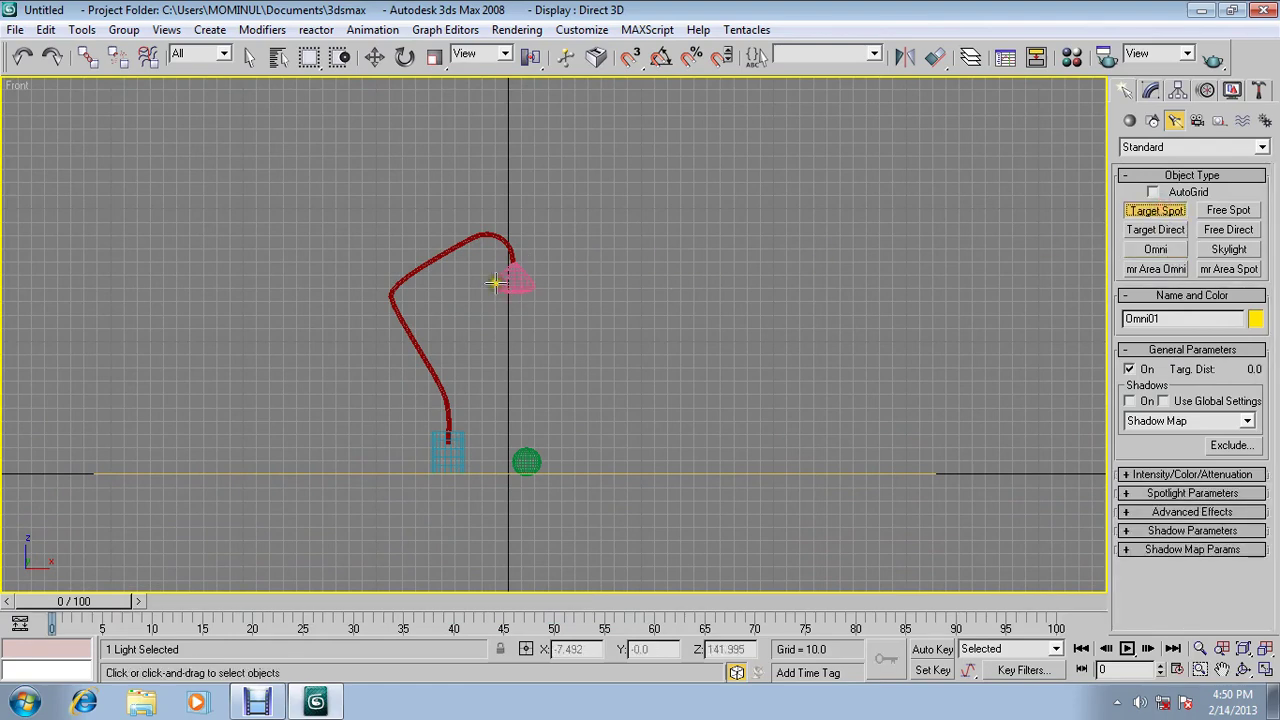
{"action": "left_click_drag", "start_coordinate": [512, 289], "coordinate": [512, 471]}
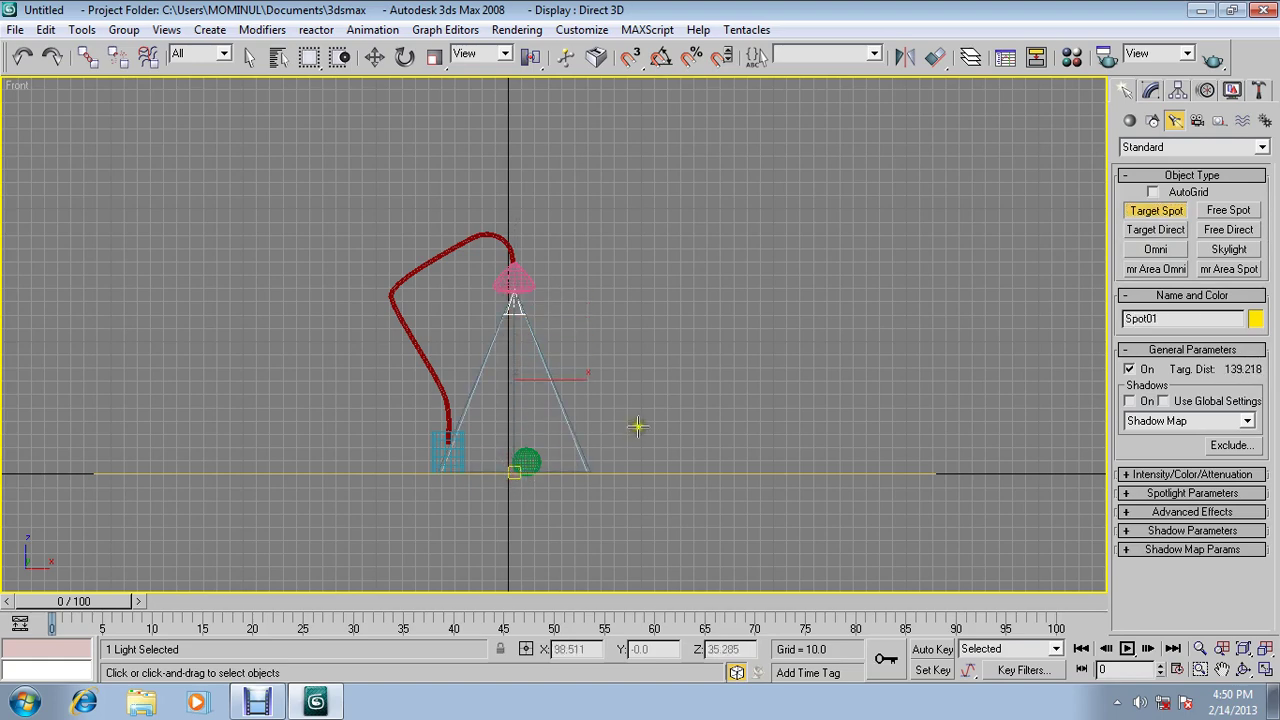
{"action": "left_click", "coordinate": [1129, 401]}
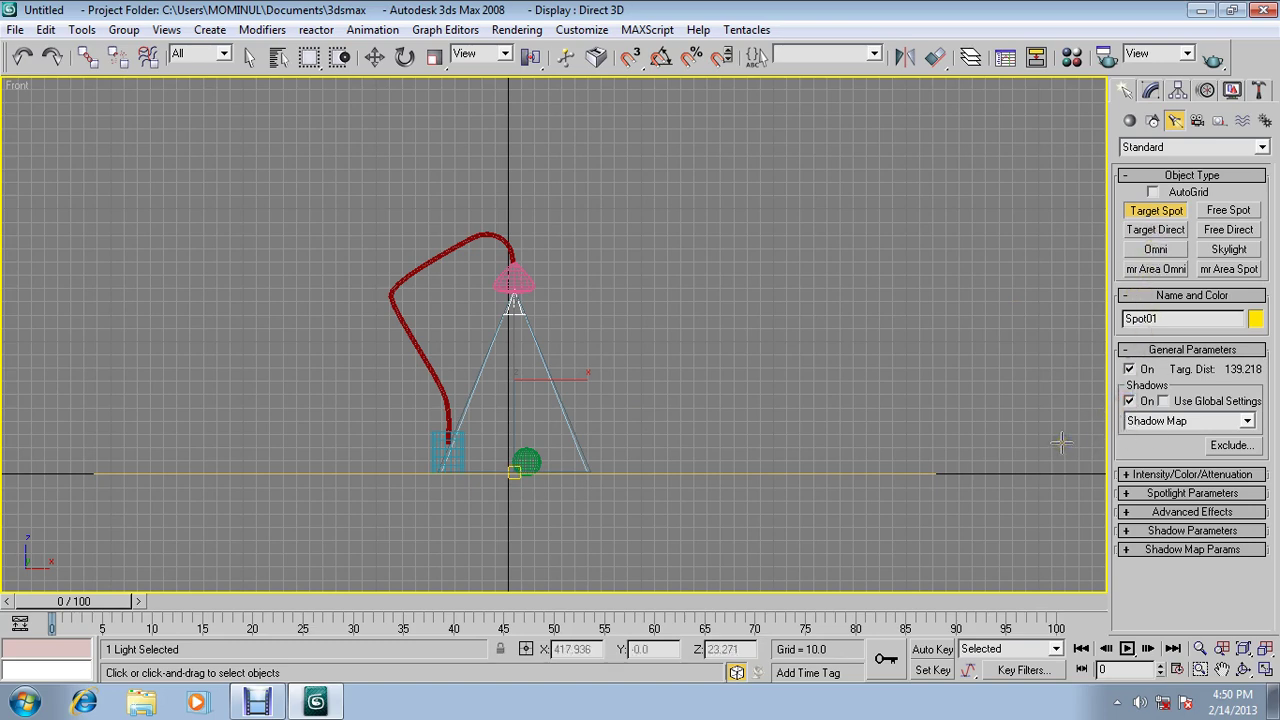
- In the Left view, move the spotlight and its target together up under the pink shade
{"action": "key", "text": "l"}
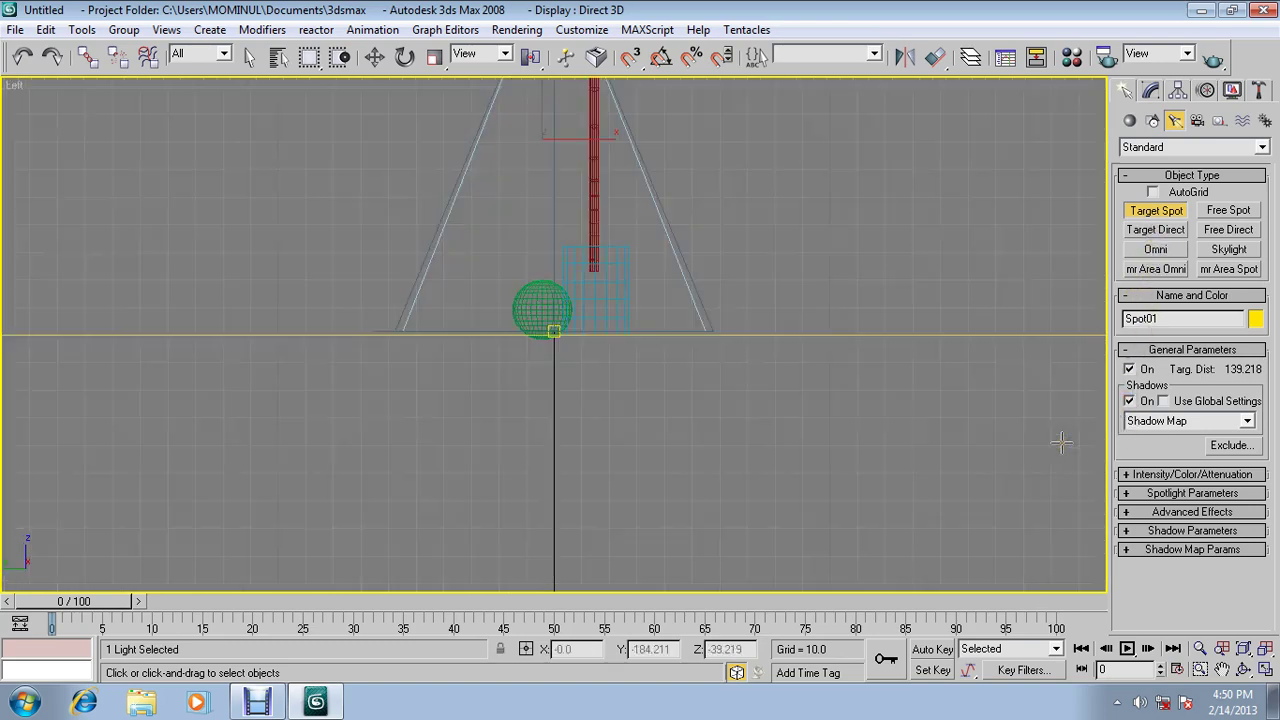
{"action": "mouse_move", "coordinate": [660, 345]}
{"action": "middle_mouse_down"}
{"action": "mouse_move", "coordinate": [597, 580]}
{"action": "mouse_move", "coordinate": [657, 300]}
{"action": "mouse_move", "coordinate": [666, 346]}
{"action": "mouse_move", "coordinate": [648, 515]}
{"action": "middle_mouse_up"}
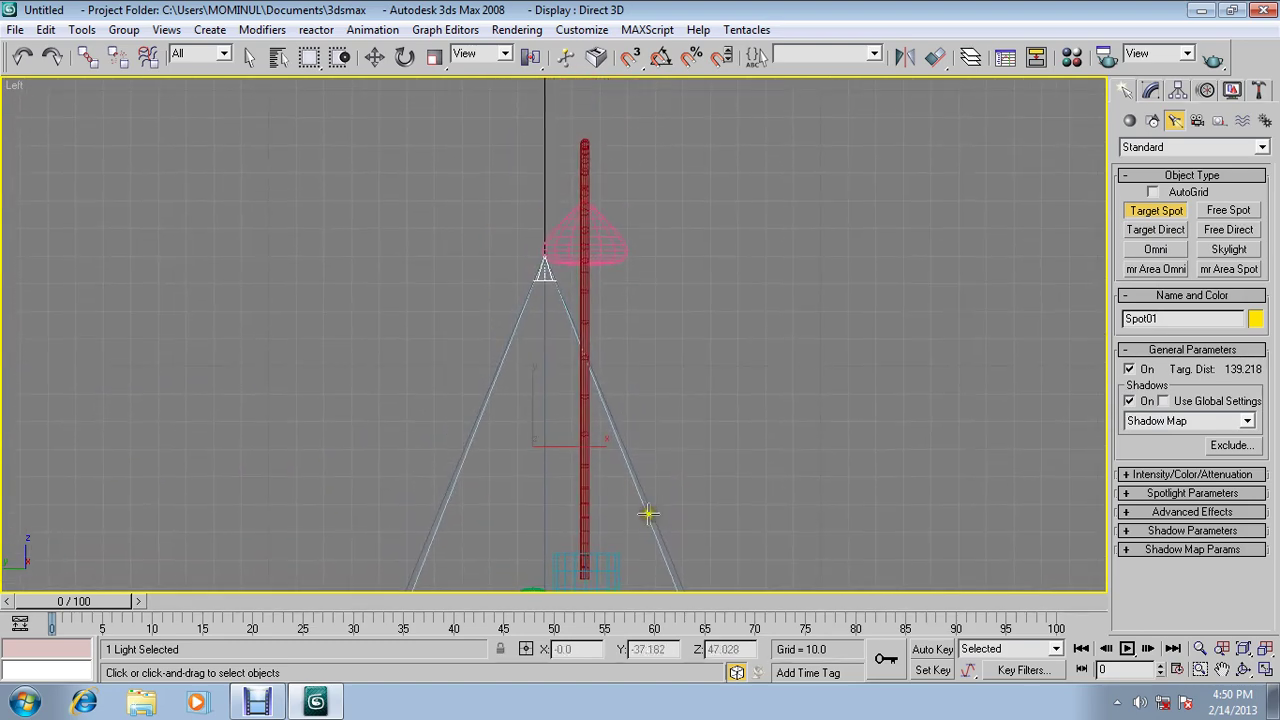
{"action": "left_click", "coordinate": [387, 62]}
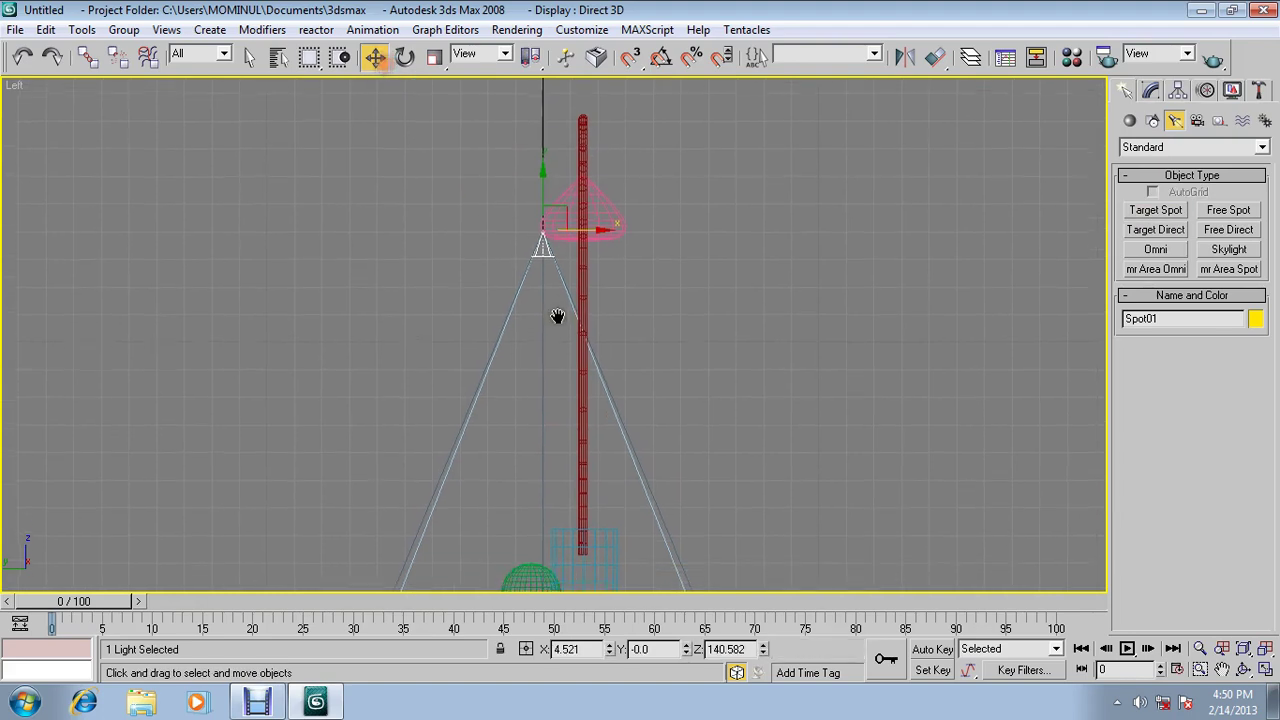
{"action": "middle_click_drag", "start_coordinate": [544, 413], "coordinate": [566, 274]}
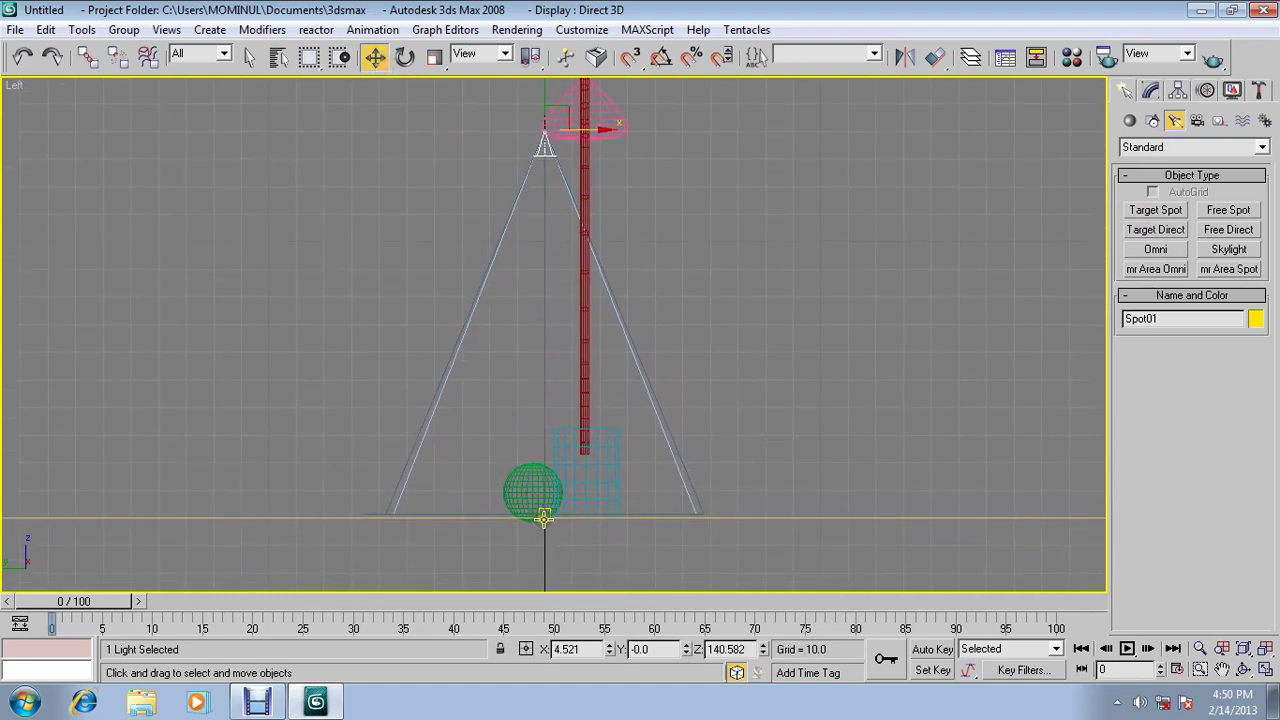
{"action": "left_click", "coordinate": [544, 517], "text": "ctrl"}
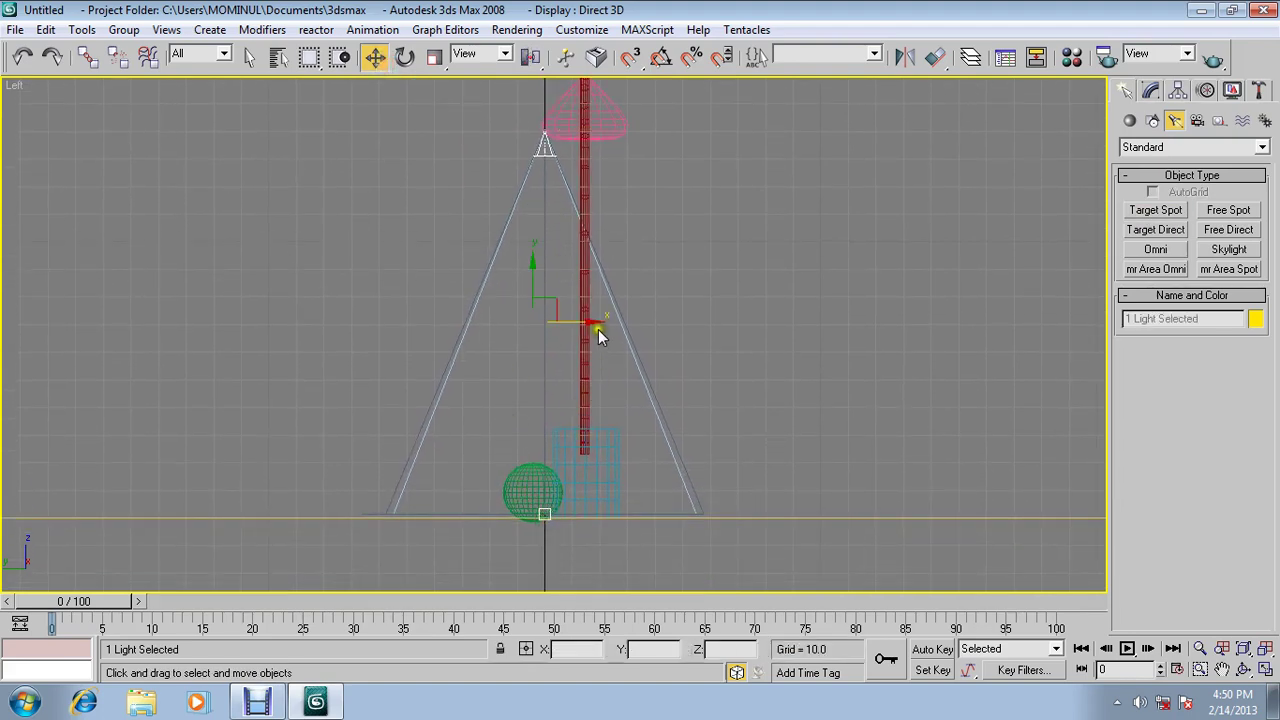
{"action": "left_click_drag", "start_coordinate": [592, 322], "coordinate": [626, 321]}
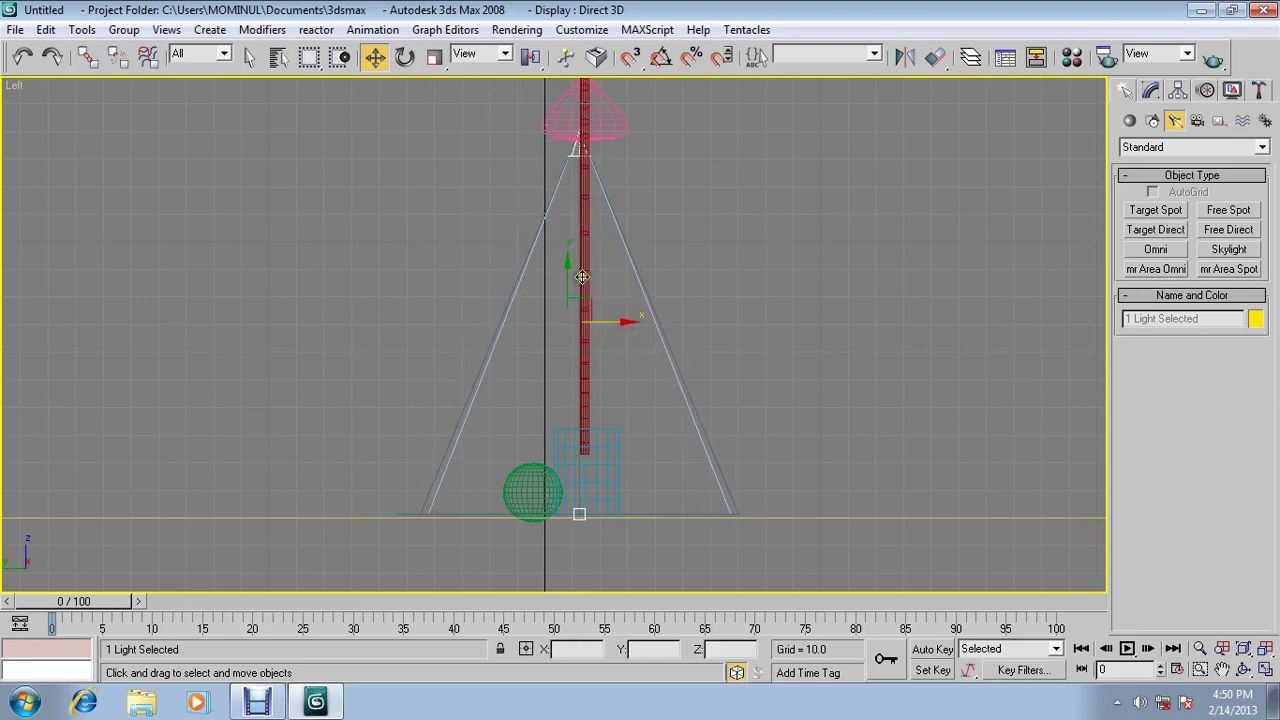
{"action": "left_click_drag", "start_coordinate": [567, 270], "coordinate": [567, 265]}
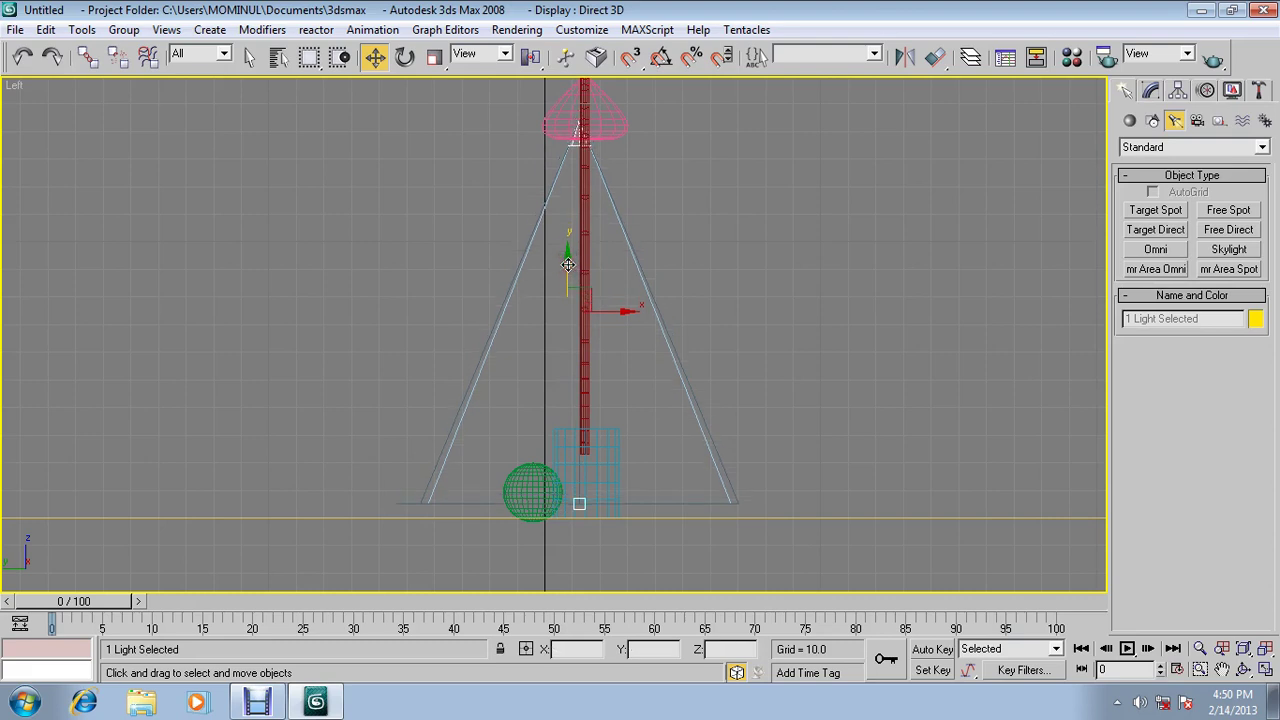
- Test-render the Perspective view at several zoom levels to check the spotlight's pool of light, then close the render
{"action": "key", "text": "p"}
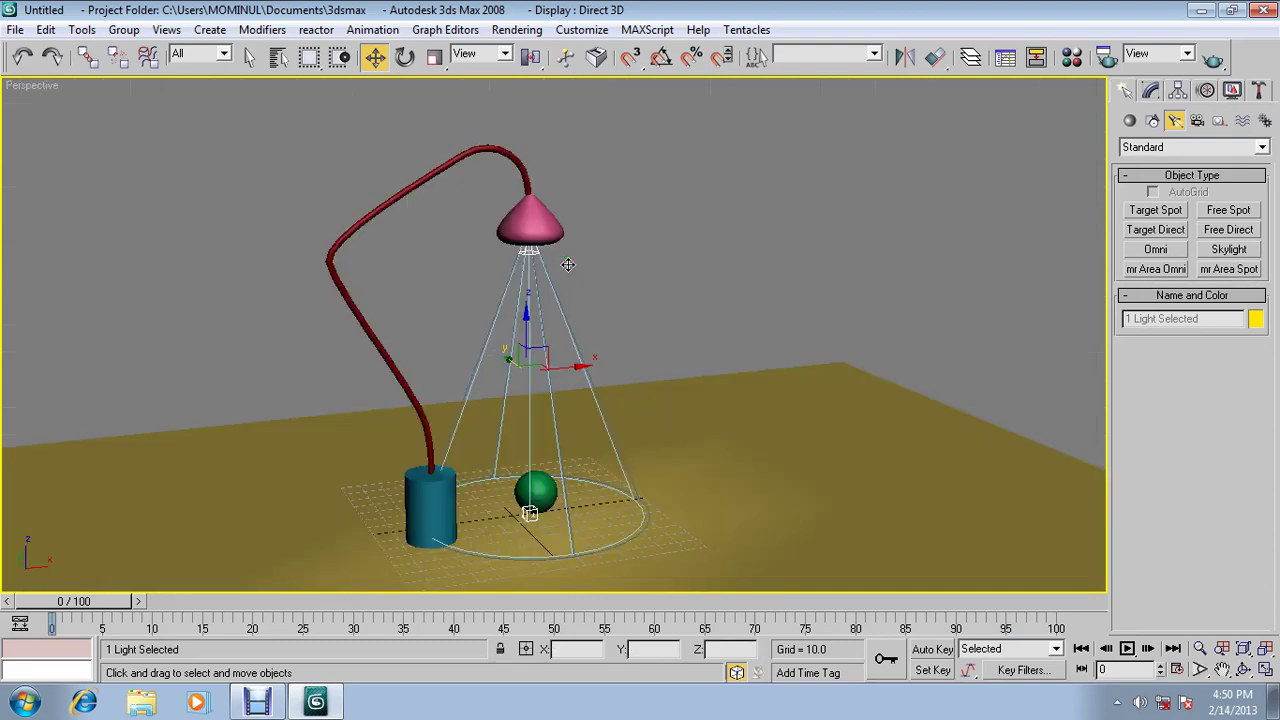
{"action": "left_click", "coordinate": [1213, 57]}
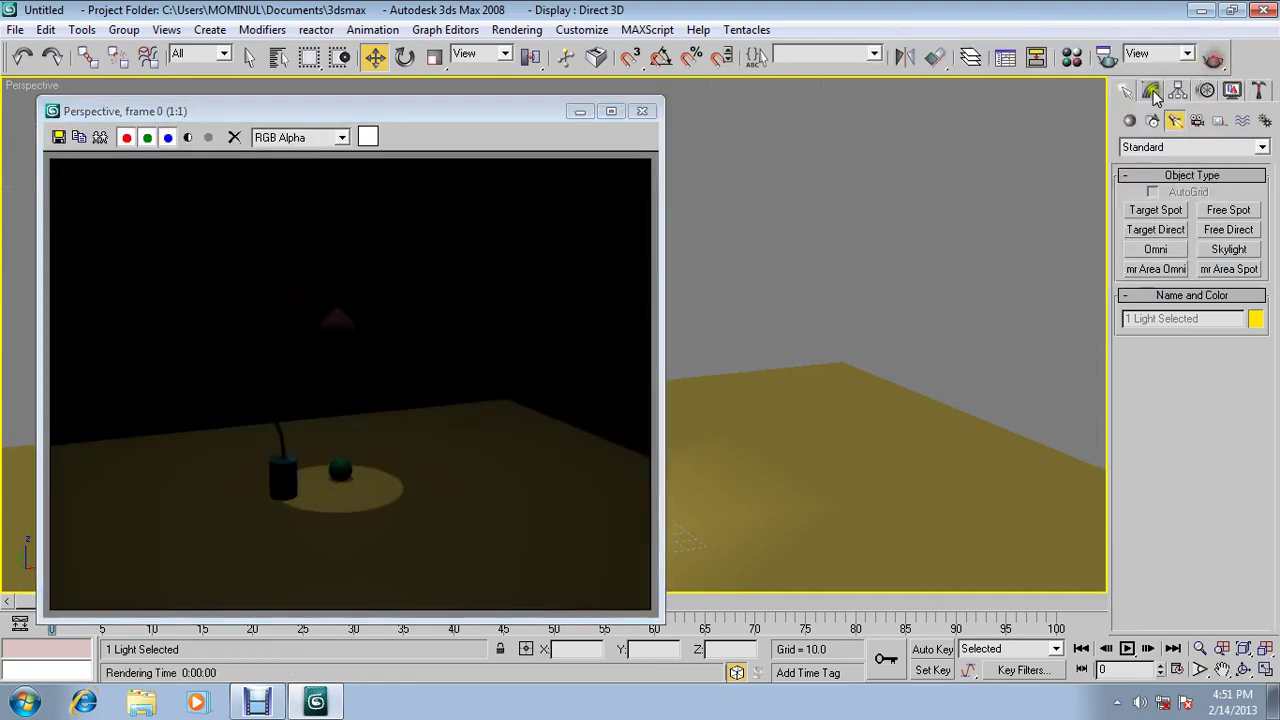
{"action": "left_click", "coordinate": [1200, 648]}
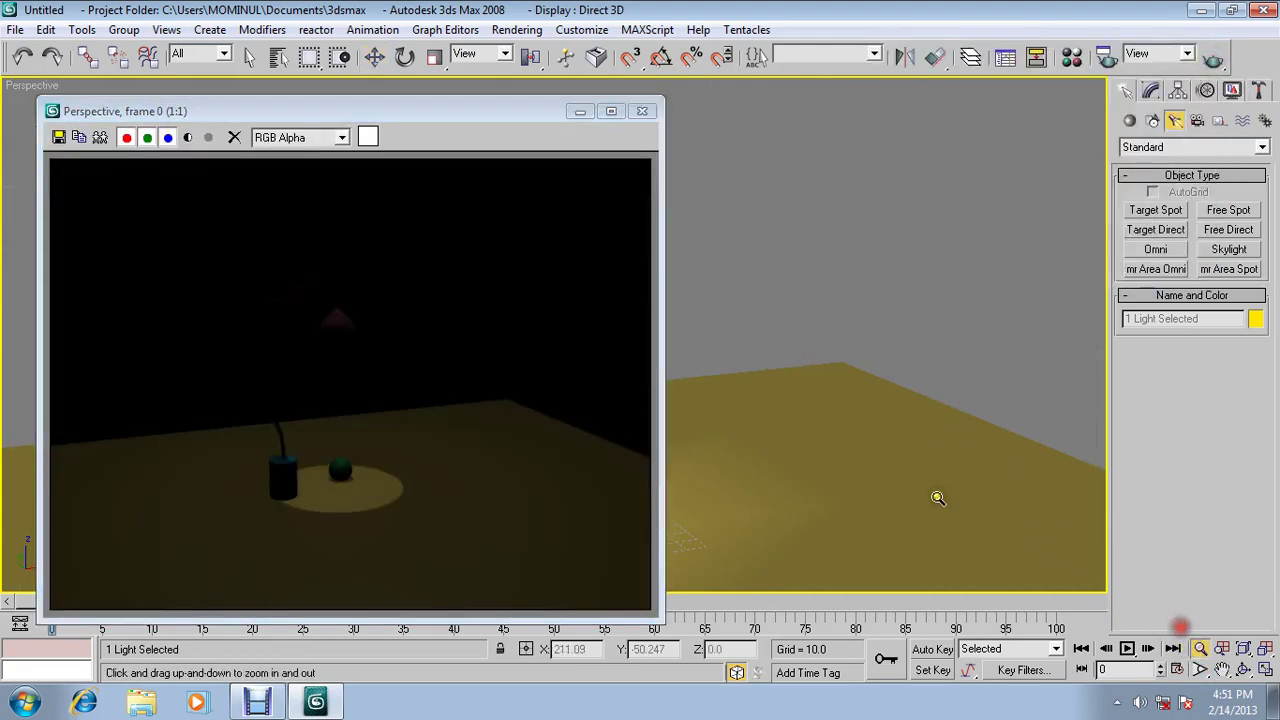
{"action": "left_click_drag", "start_coordinate": [934, 497], "coordinate": [829, 286]}
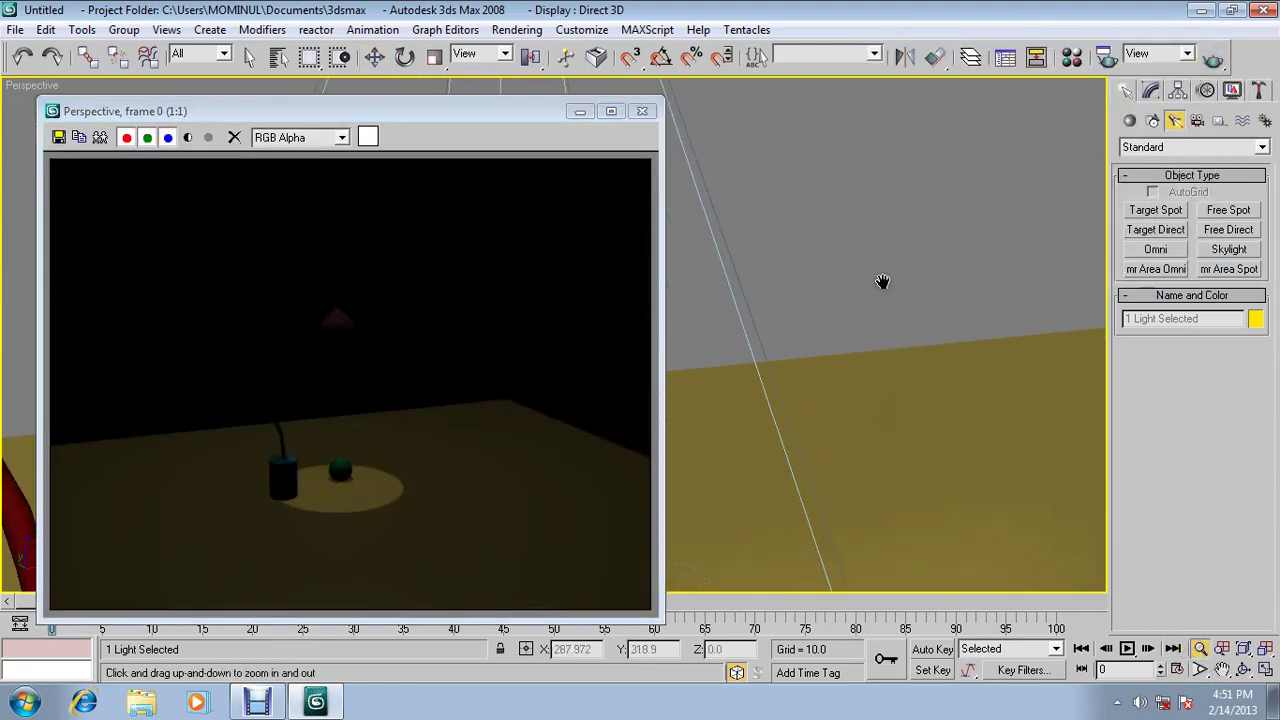
{"action": "left_click", "coordinate": [1213, 57]}
{"action": "mouse_move", "coordinate": [942, 293]}
{"action": "left_mouse_down"}
{"action": "mouse_move", "coordinate": [843, 189]}
{"action": "mouse_move", "coordinate": [846, 354]}
{"action": "mouse_move", "coordinate": [814, 374]}
{"action": "mouse_move", "coordinate": [760, 357]}
{"action": "mouse_move", "coordinate": [766, 366]}
{"action": "left_mouse_up"}
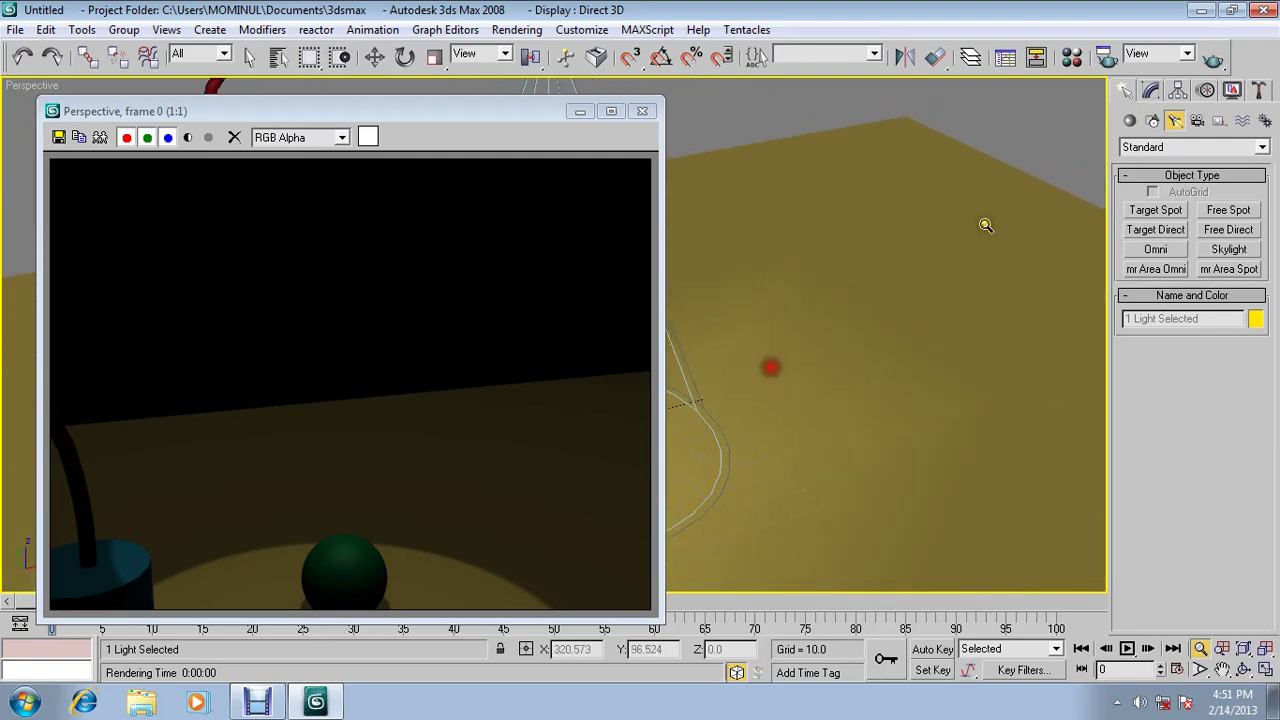
{"action": "left_click", "coordinate": [1213, 57]}
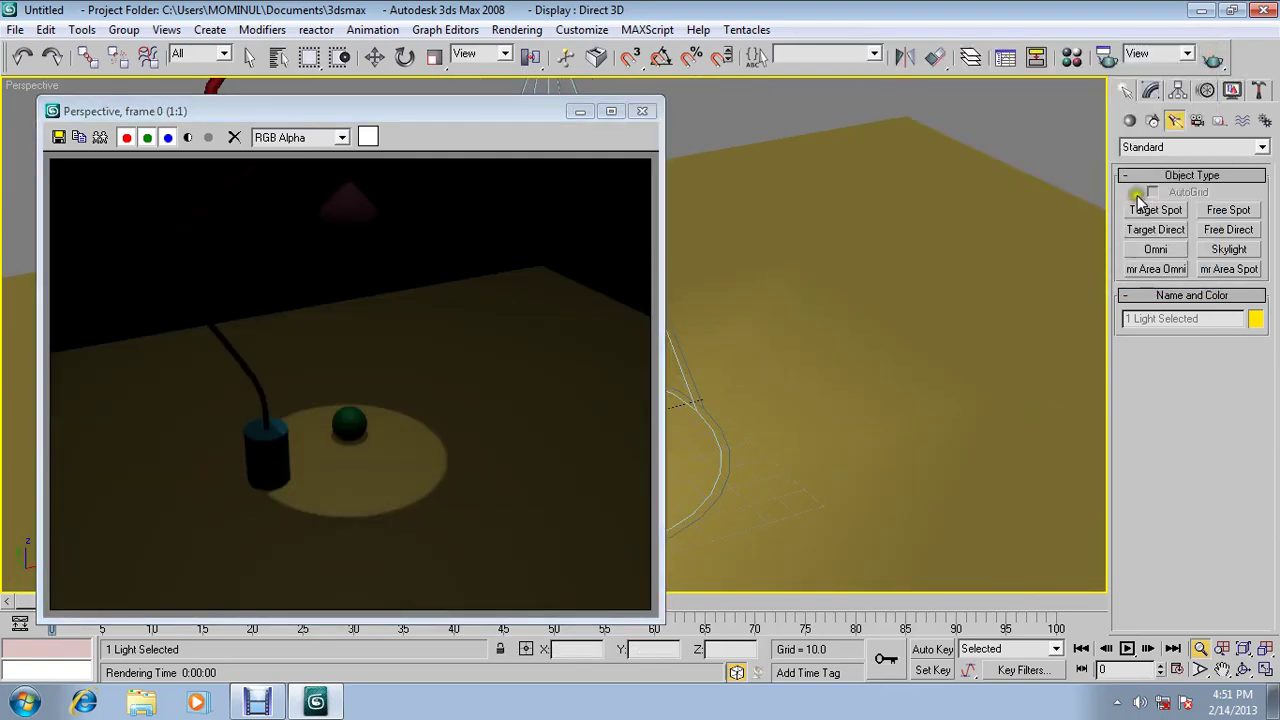
{"action": "left_click", "coordinate": [1151, 91]}
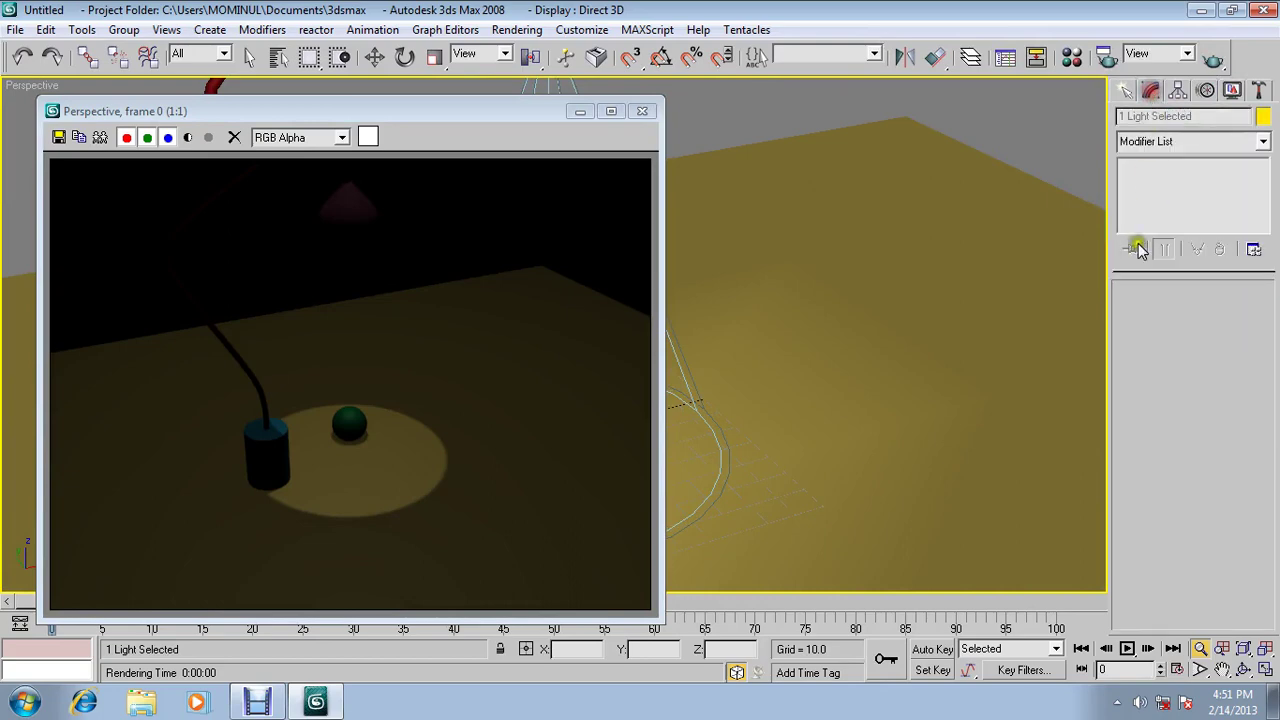
{"action": "left_click", "coordinate": [642, 111]}
- Select Spot01 and raise its intensity Multiplier from 0.2 to 1.0
{"action": "key", "text": "f"}
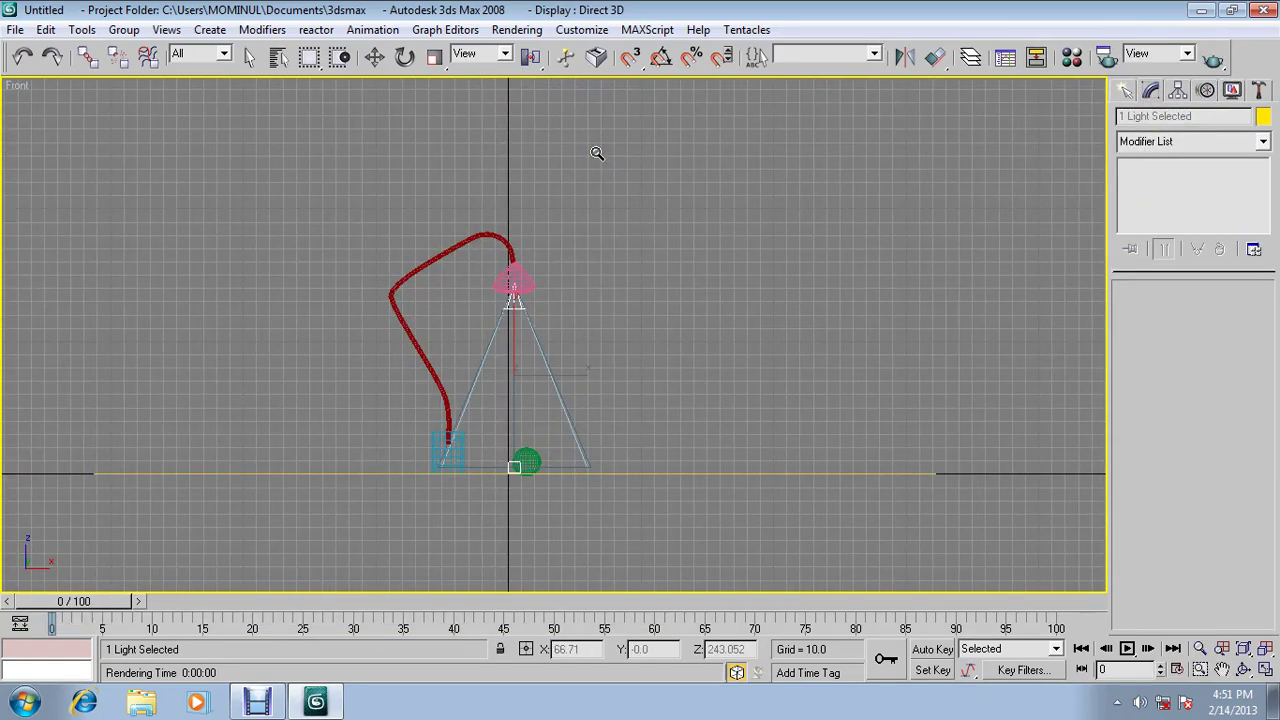
{"action": "left_click", "coordinate": [375, 57]}
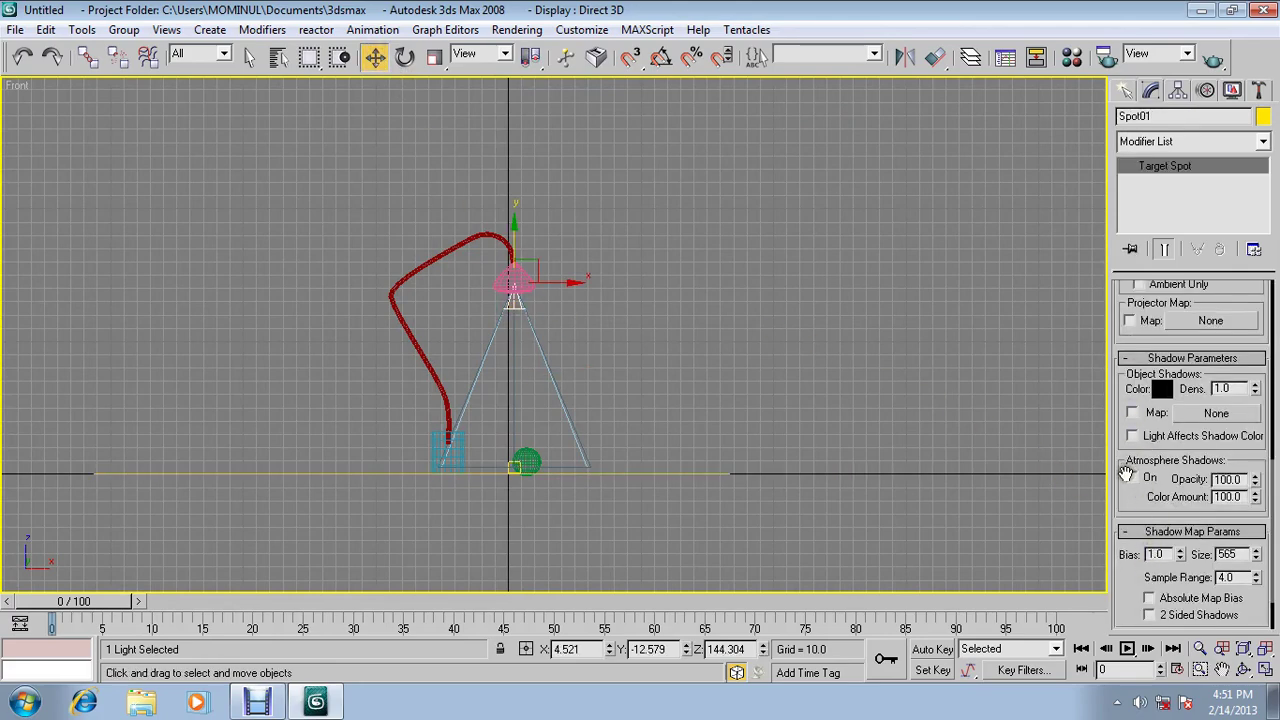
{"action": "left_click_drag", "start_coordinate": [1126, 475], "coordinate": [1138, 632]}
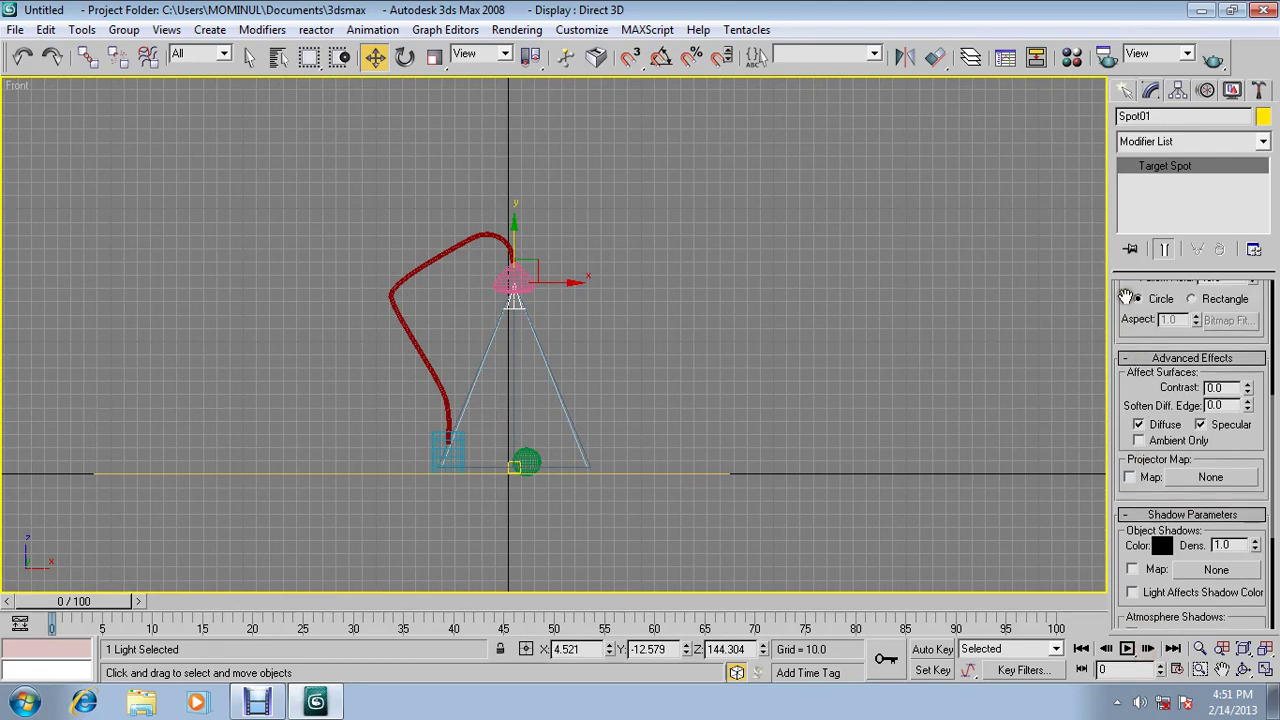
{"action": "left_click_drag", "start_coordinate": [1126, 297], "coordinate": [1170, 497]}
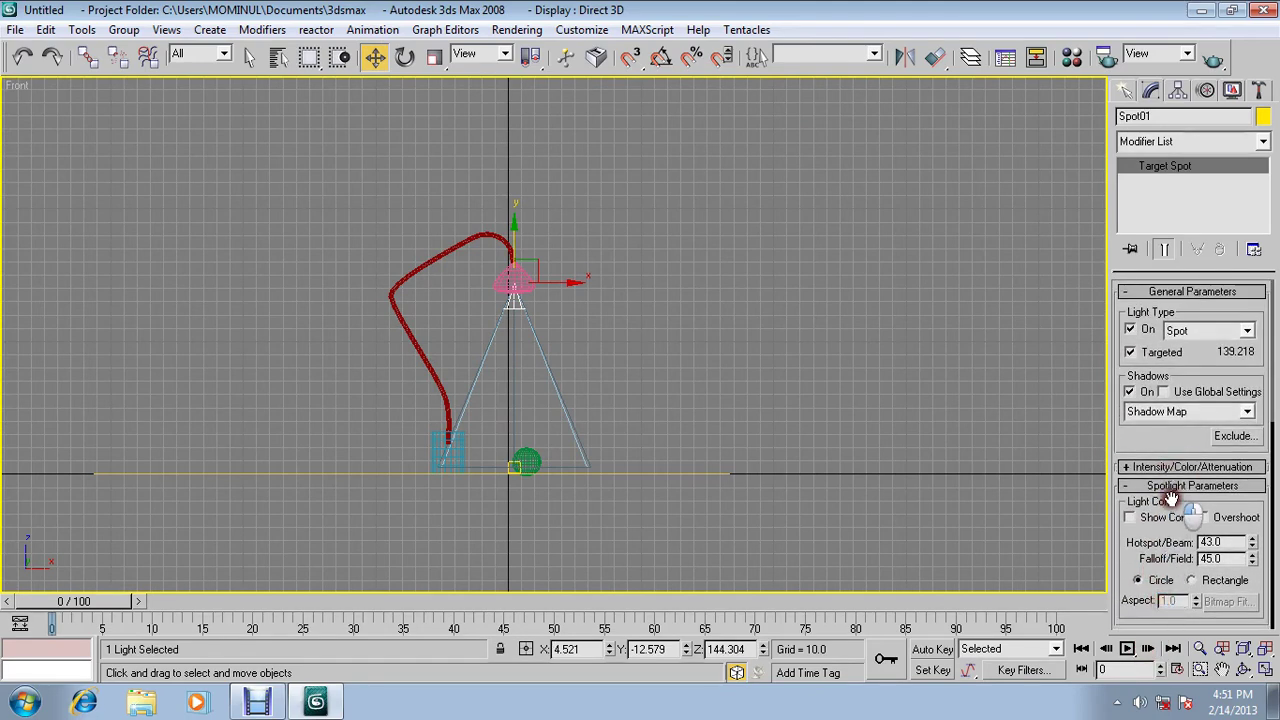
{"action": "left_click", "coordinate": [1160, 467]}
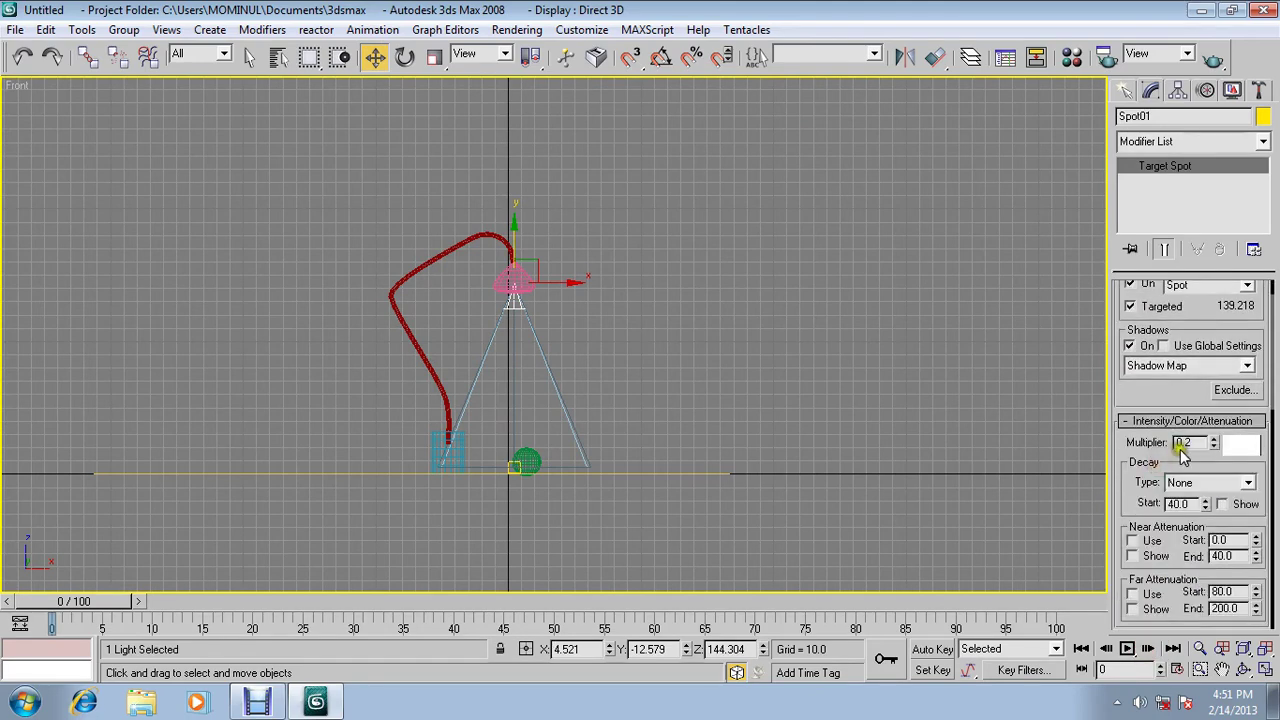
{"action": "double_click", "coordinate": [1185, 443]}
{"action": "type", "text": "1"}
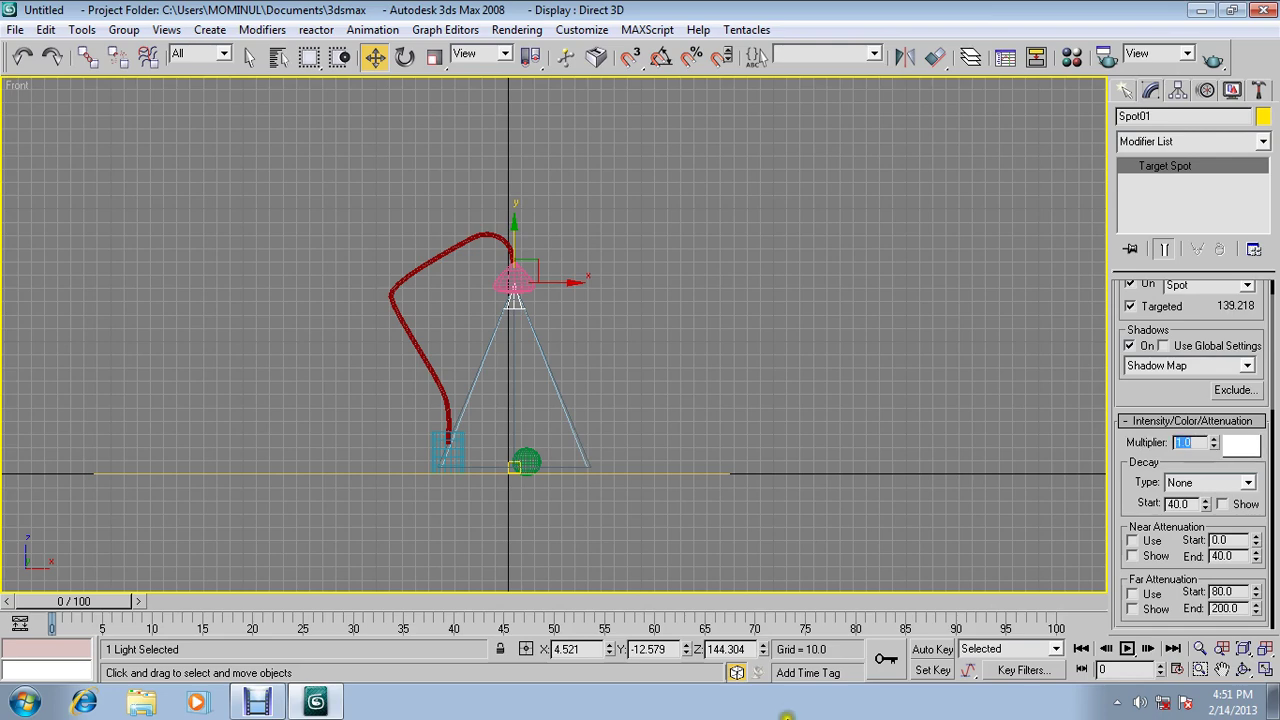
{"action": "key", "text": "p"}
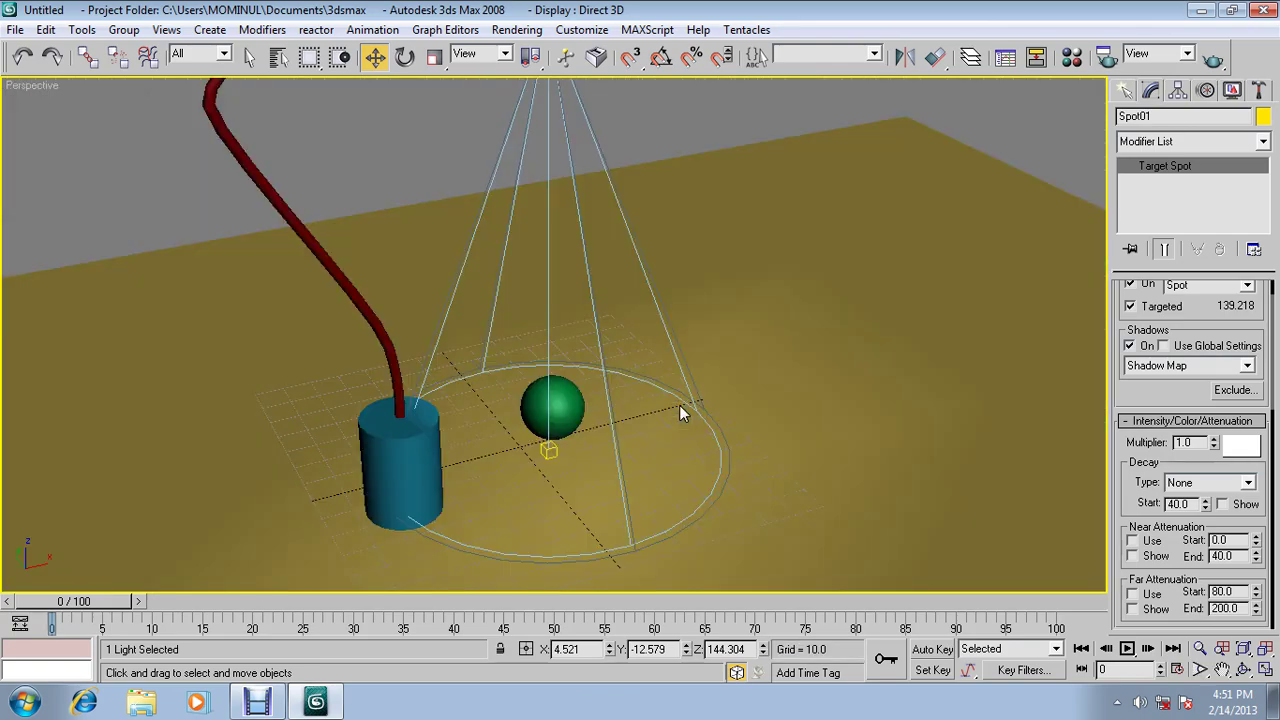
{"action": "left_click", "coordinate": [1213, 57]}
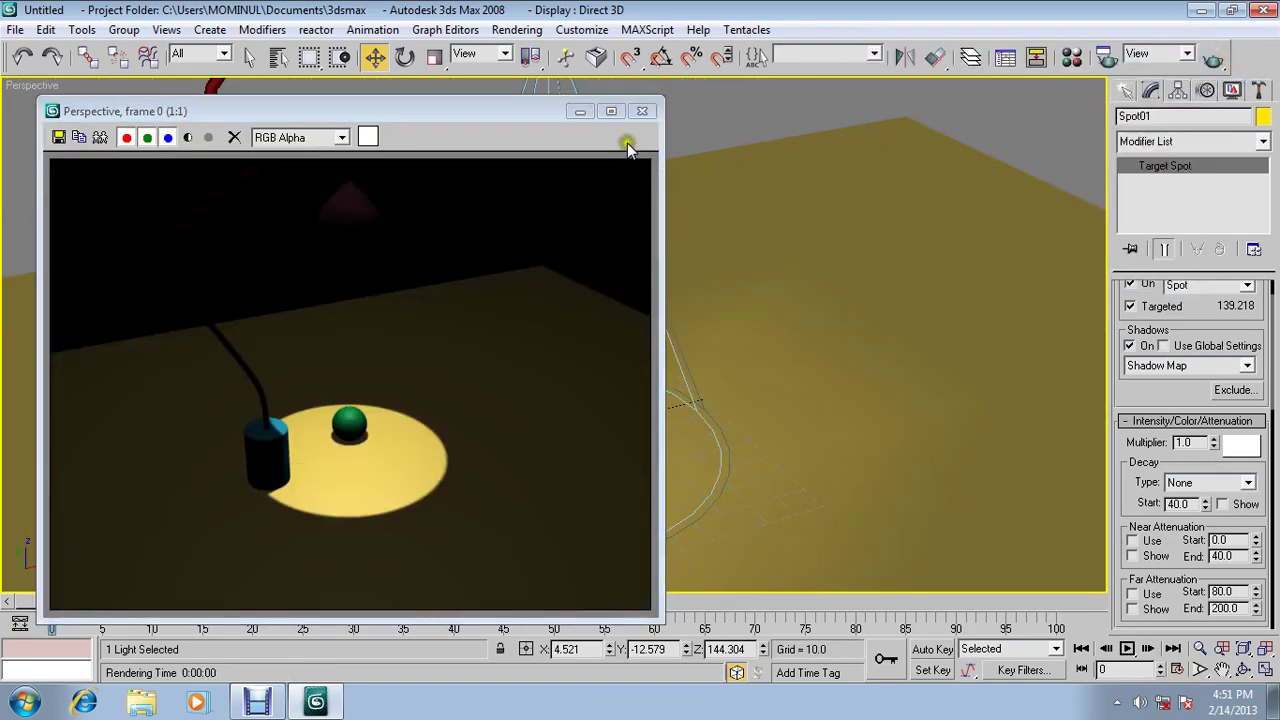
{"action": "middle_click_drag", "start_coordinate": [742, 270], "coordinate": [799, 345]}
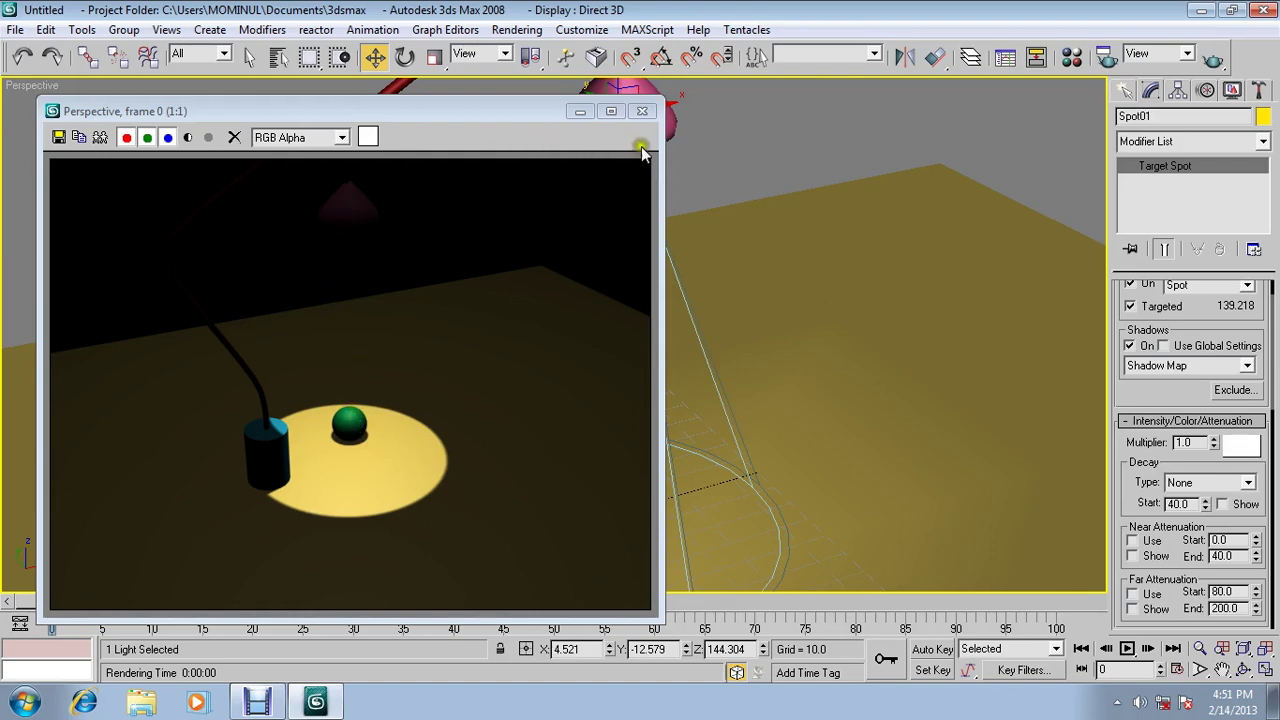
{"action": "left_click", "coordinate": [642, 110]}
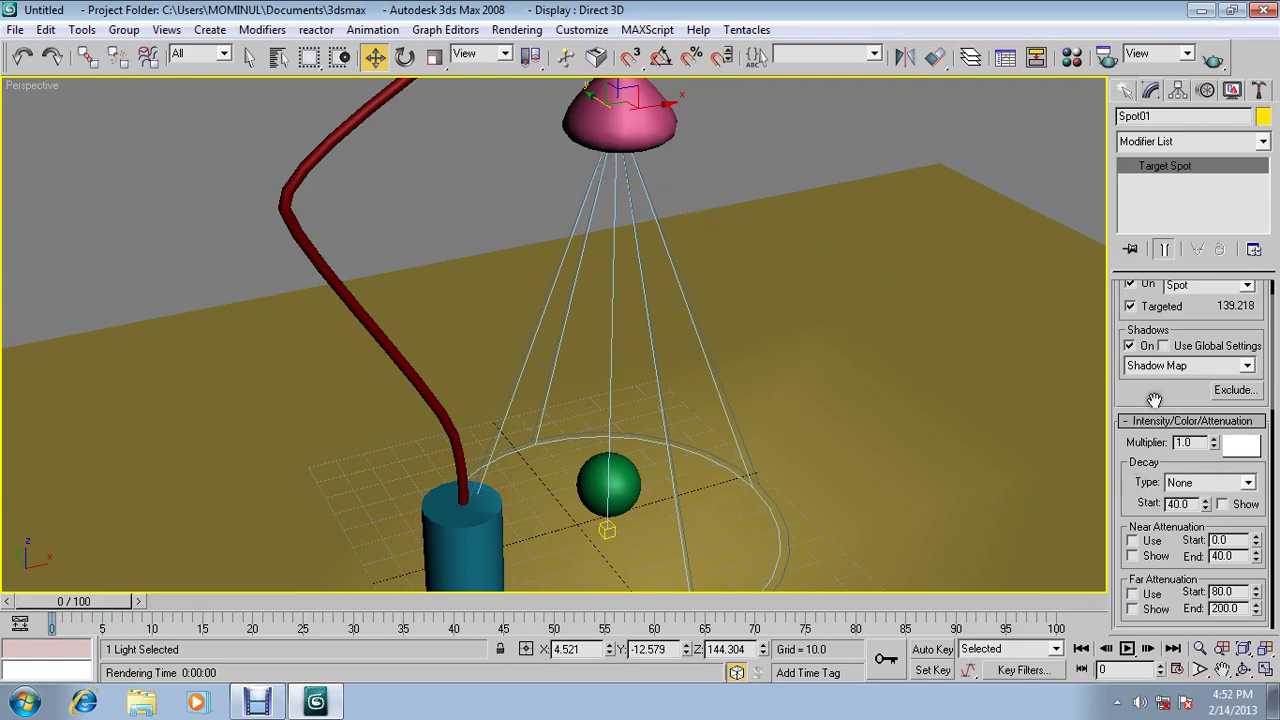
- Add a Volume Light effect under Spot01's Atmospheres & Effects and select it in the list
{"action": "left_click_drag", "start_coordinate": [1155, 400], "coordinate": [1142, 221]}
{"action": "left_click_drag", "start_coordinate": [1146, 537], "coordinate": [1143, 394]}
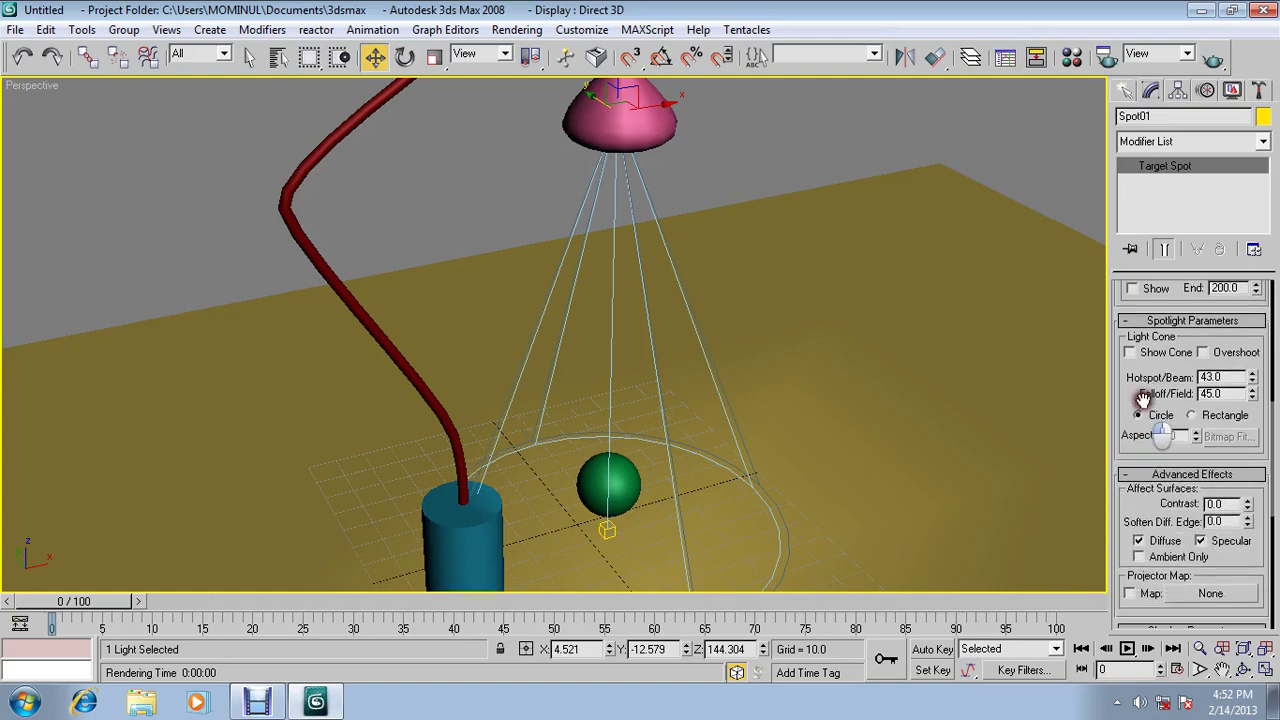
{"action": "left_click_drag", "start_coordinate": [1127, 474], "coordinate": [1137, 352]}
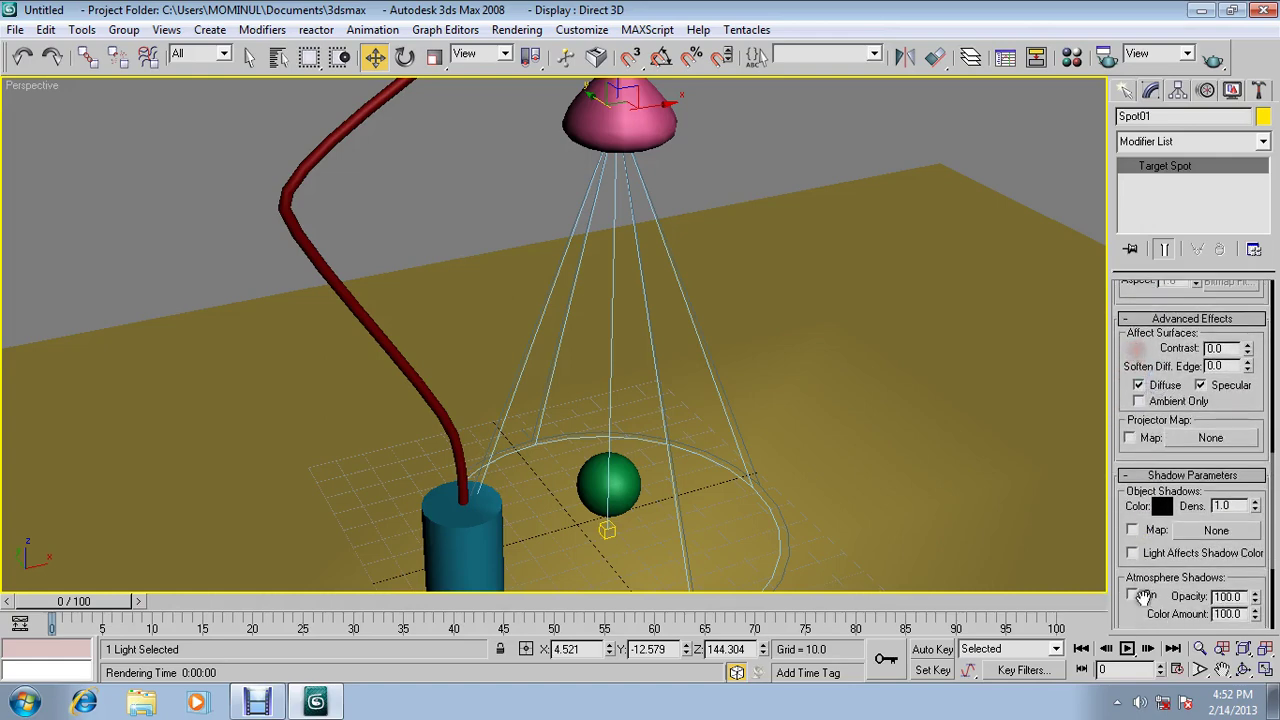
{"action": "left_click_drag", "start_coordinate": [1134, 606], "coordinate": [1139, 390]}
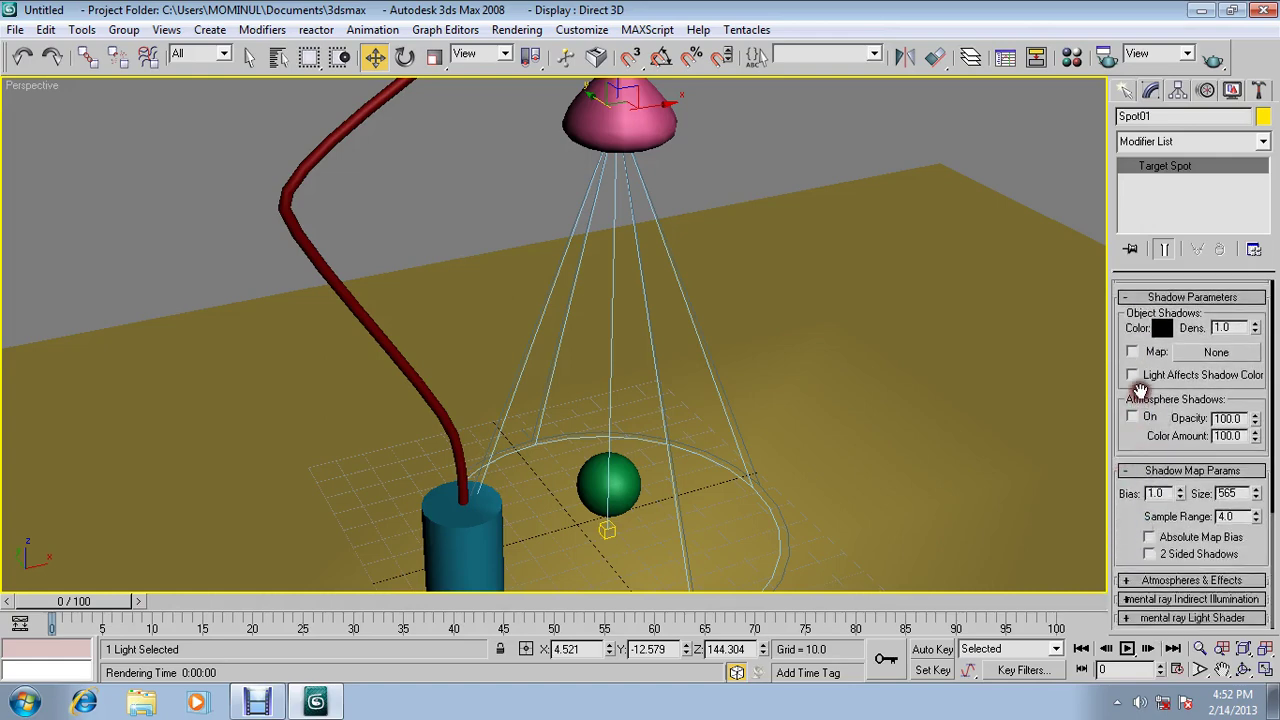
{"action": "left_click", "coordinate": [1143, 582]}
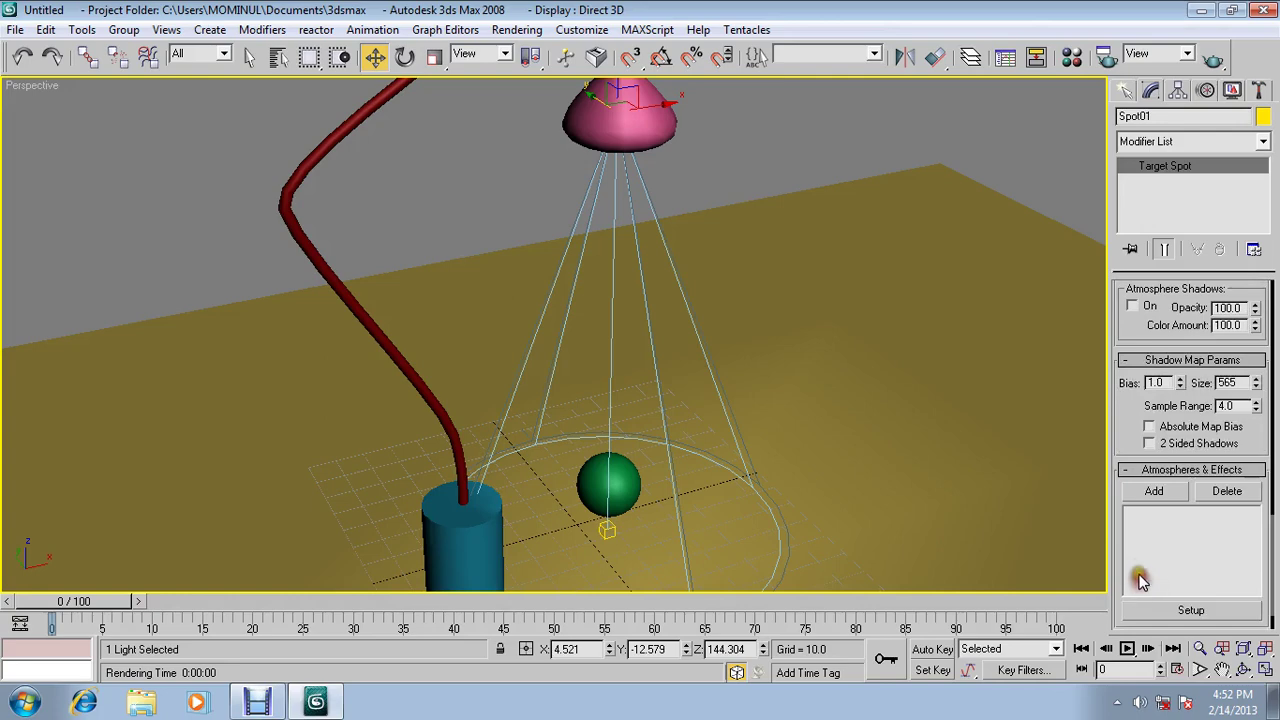
{"action": "left_click", "coordinate": [1176, 492]}
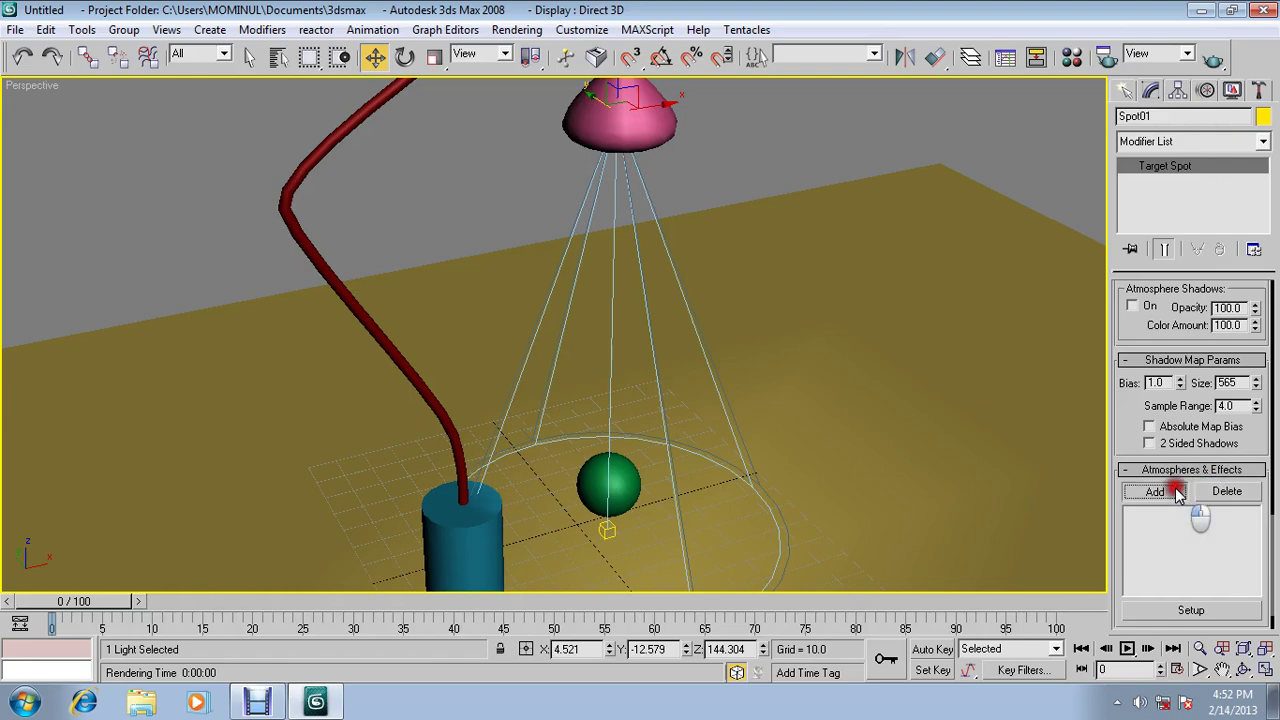
{"action": "left_click", "coordinate": [521, 264]}
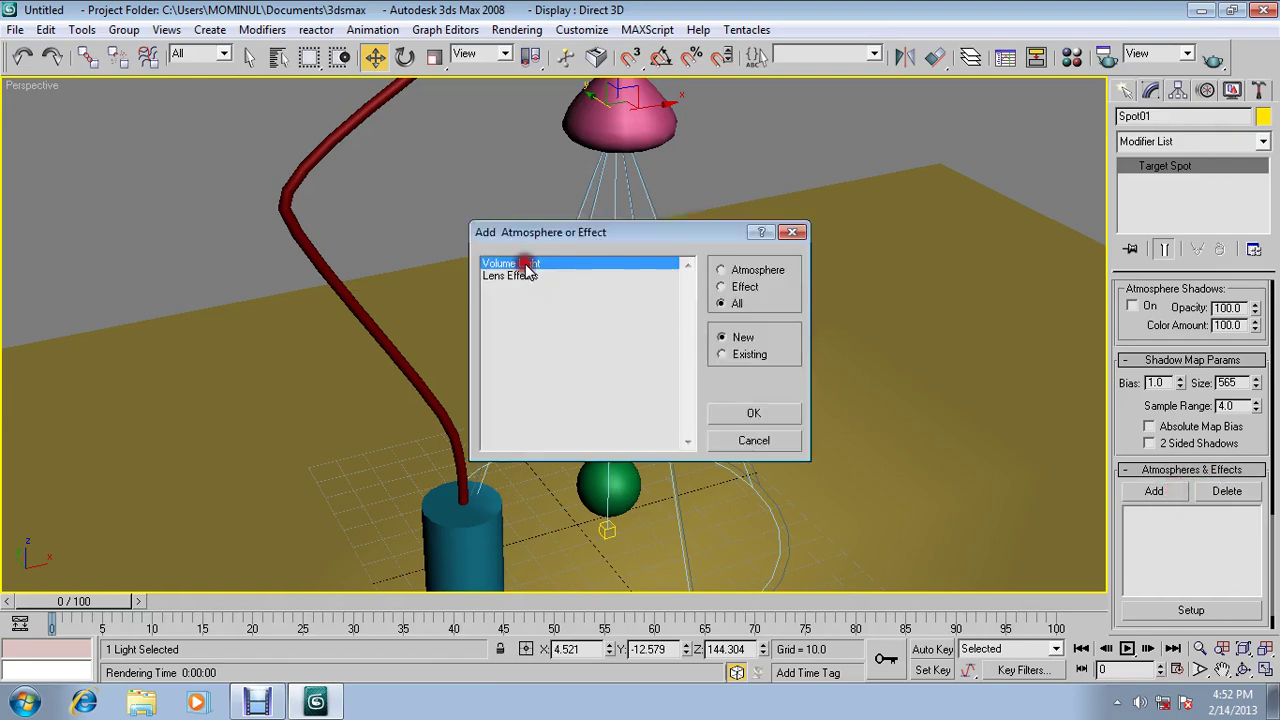
{"action": "left_click", "coordinate": [754, 413]}
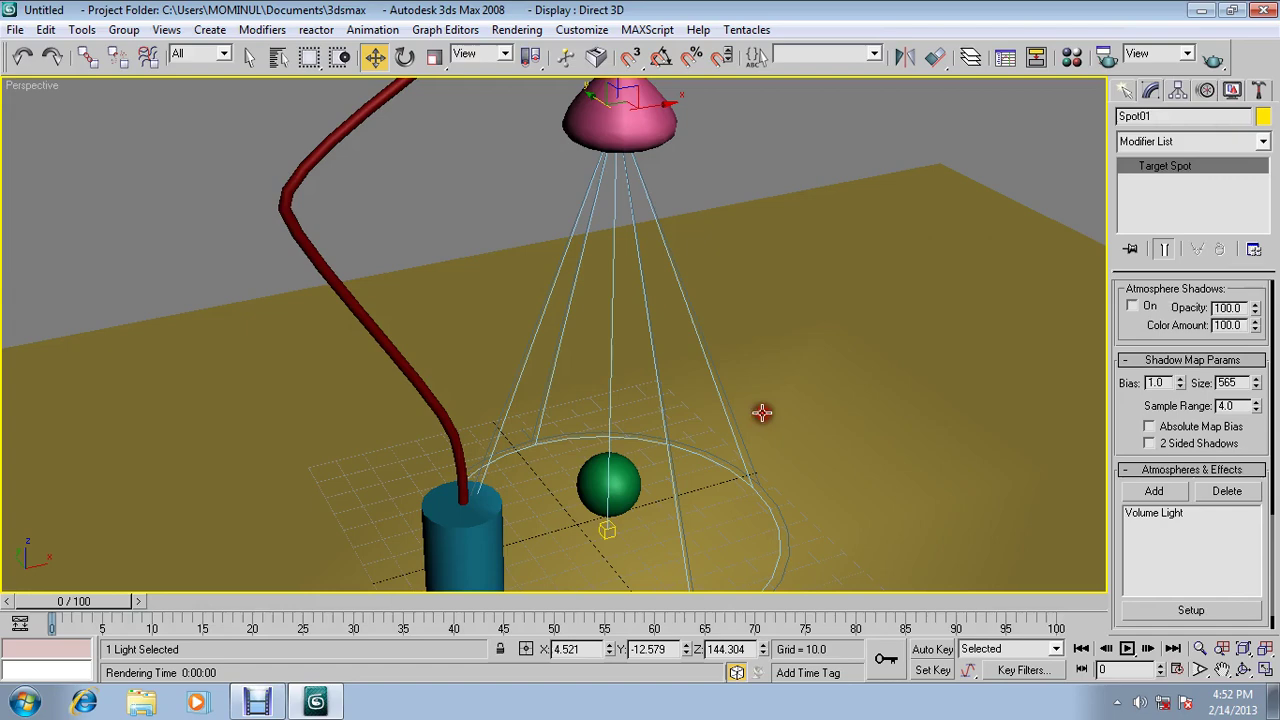
{"action": "left_click", "coordinate": [1143, 516]}
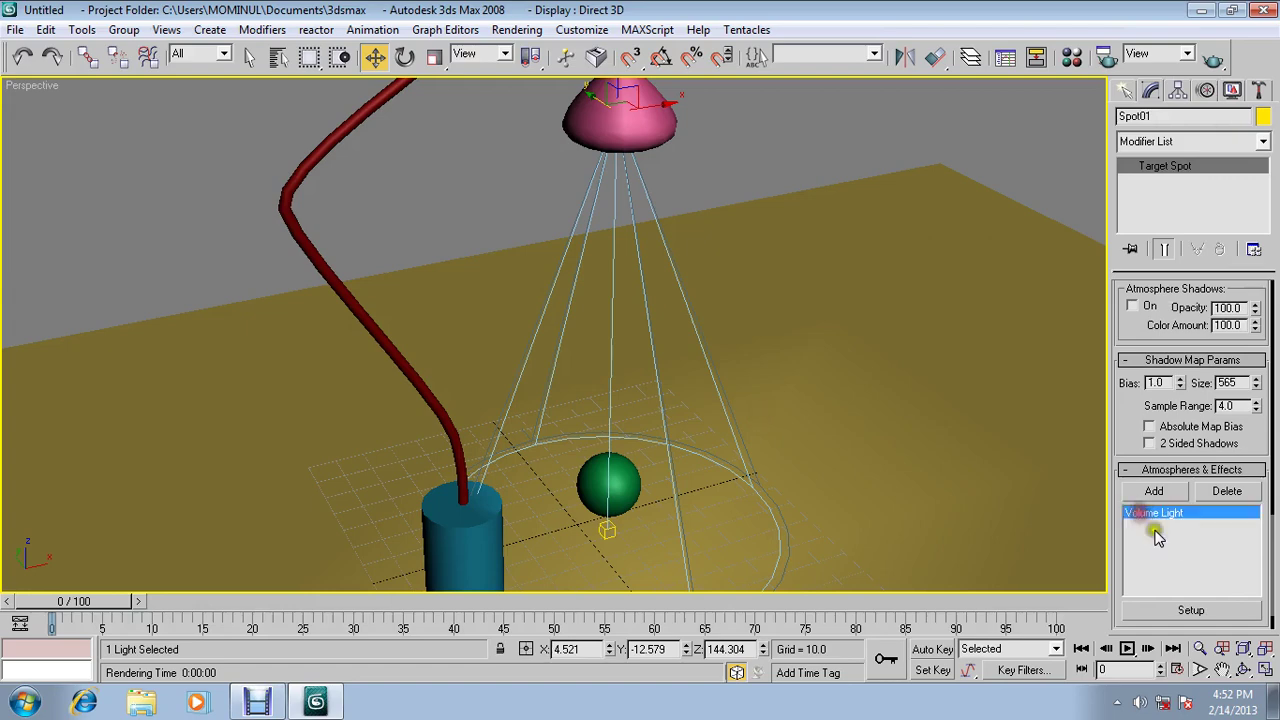
- Open the Volume Light setup, pick the spotlight, then orbit the wireframe Perspective view and render the beam
{"action": "left_click", "coordinate": [1192, 611]}
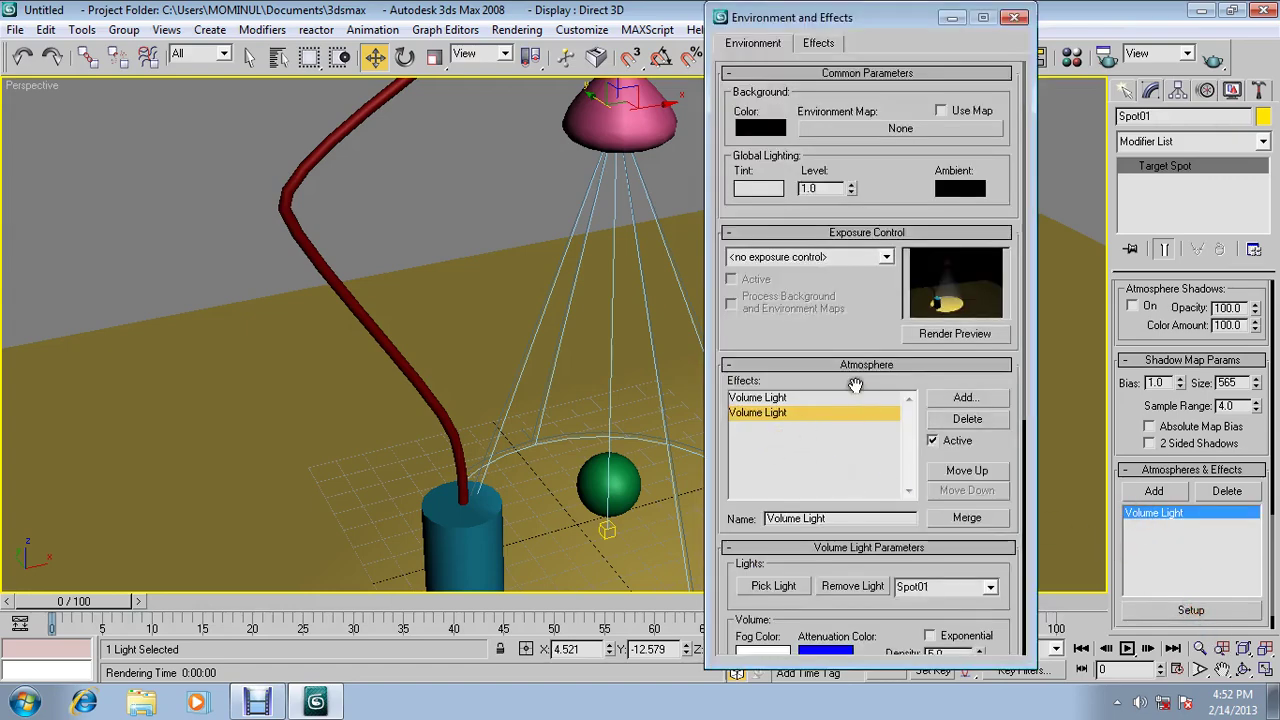
{"action": "left_click", "coordinate": [773, 586]}
{"action": "key", "text": "F3"}
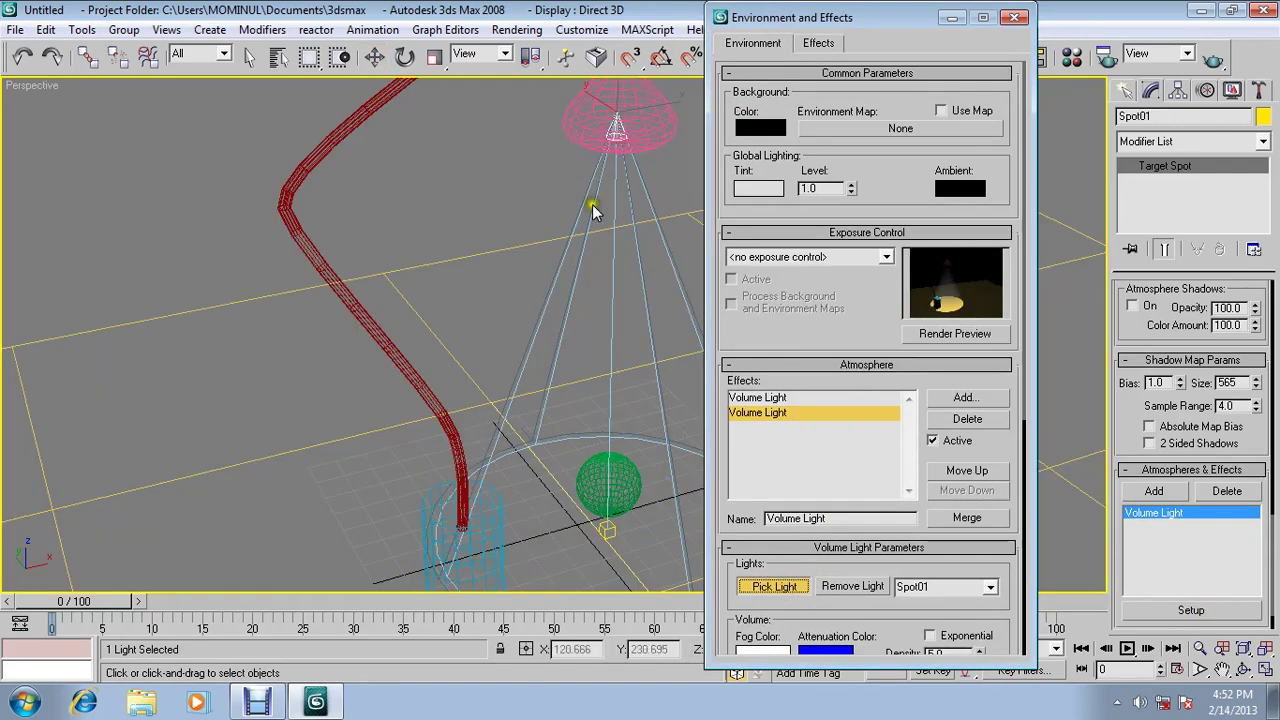
{"action": "middle_click_drag", "start_coordinate": [592, 207], "coordinate": [552, 218], "text": "alt"}
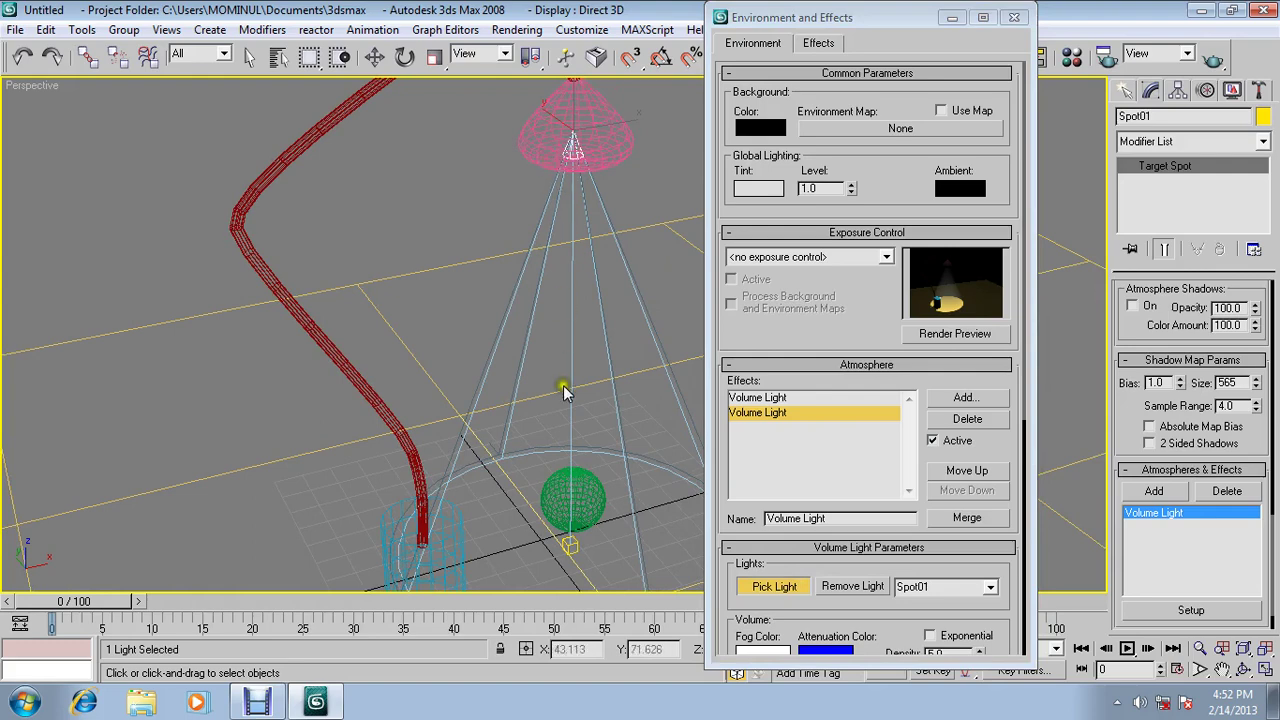
{"action": "middle_click_drag", "start_coordinate": [571, 523], "coordinate": [532, 480], "text": "alt"}
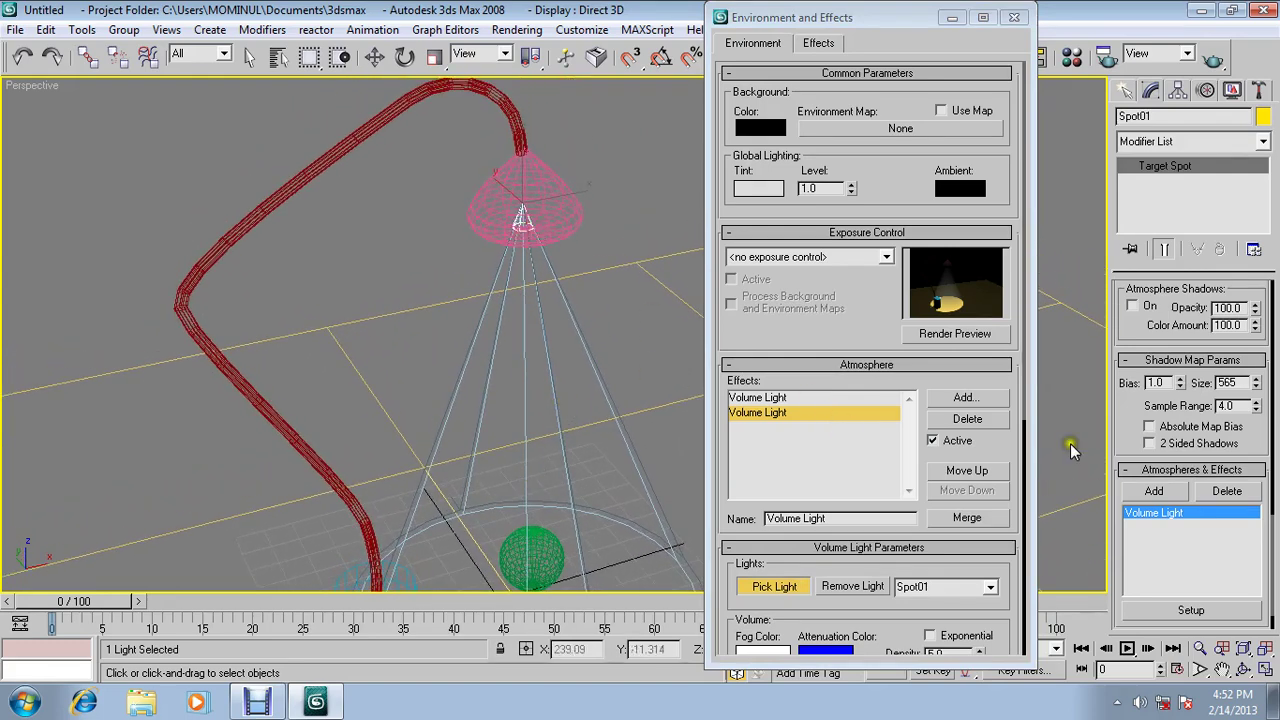
{"action": "left_click", "coordinate": [1212, 58]}
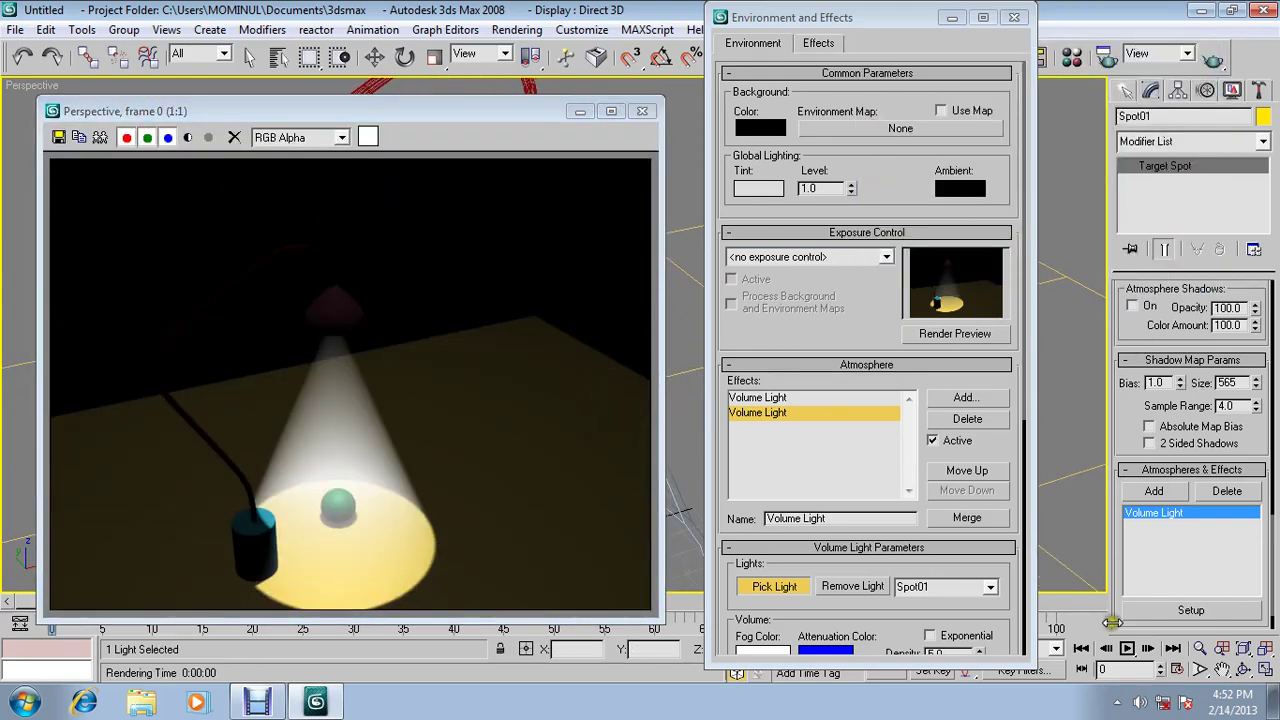
- Zoom the Perspective view closer to the lamp and re-render the volumetric beam
{"action": "left_click", "coordinate": [1200, 648]}
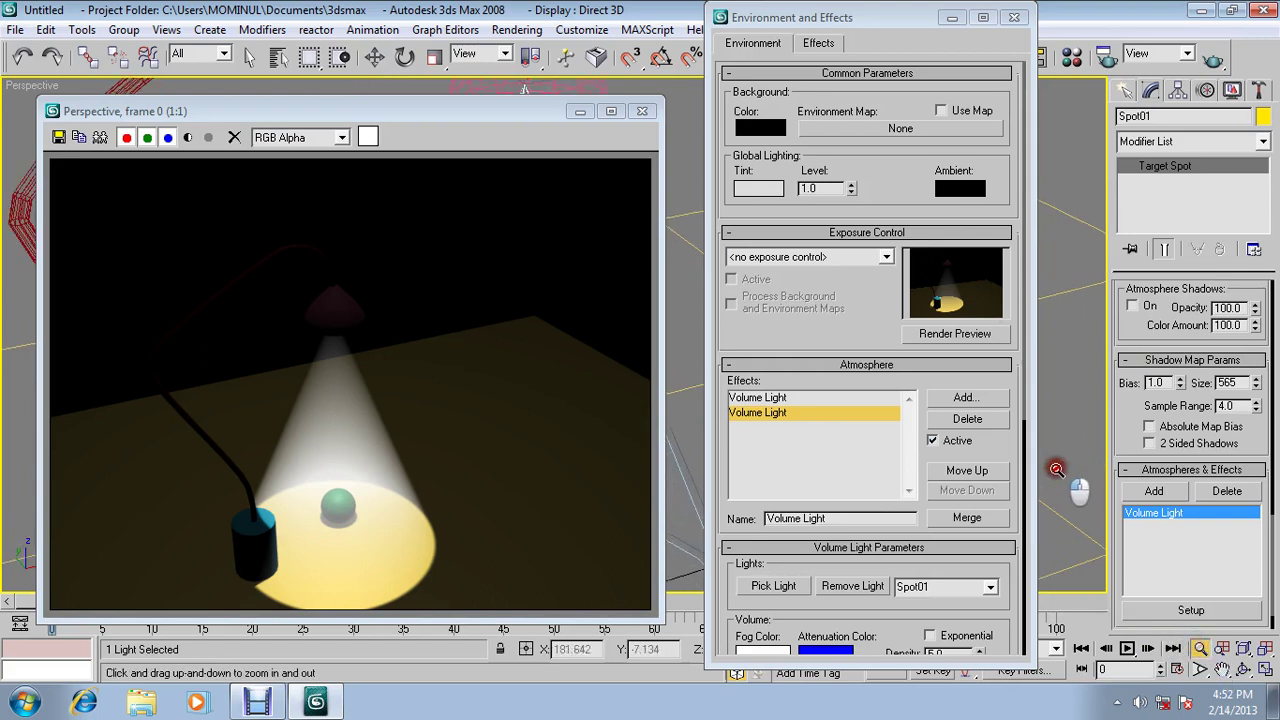
{"action": "left_click_drag", "start_coordinate": [1050, 492], "coordinate": [1062, 535]}
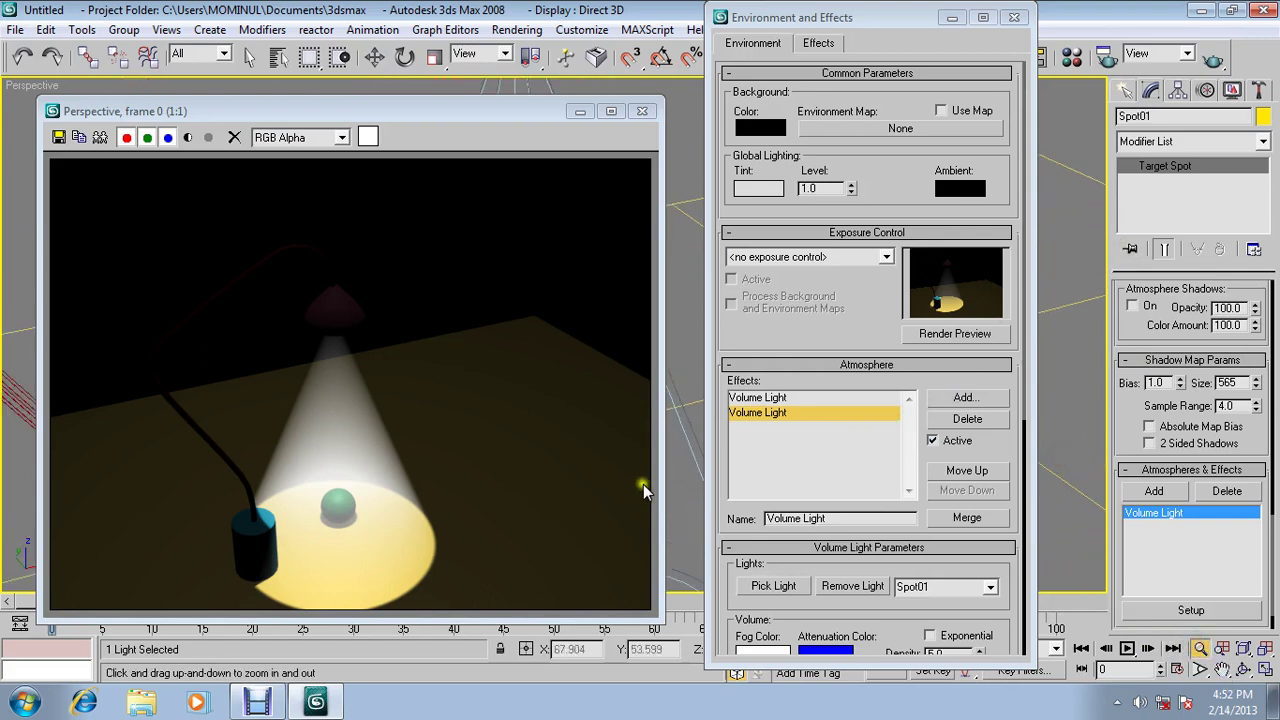
{"action": "left_click_drag", "start_coordinate": [681, 502], "coordinate": [681, 482]}
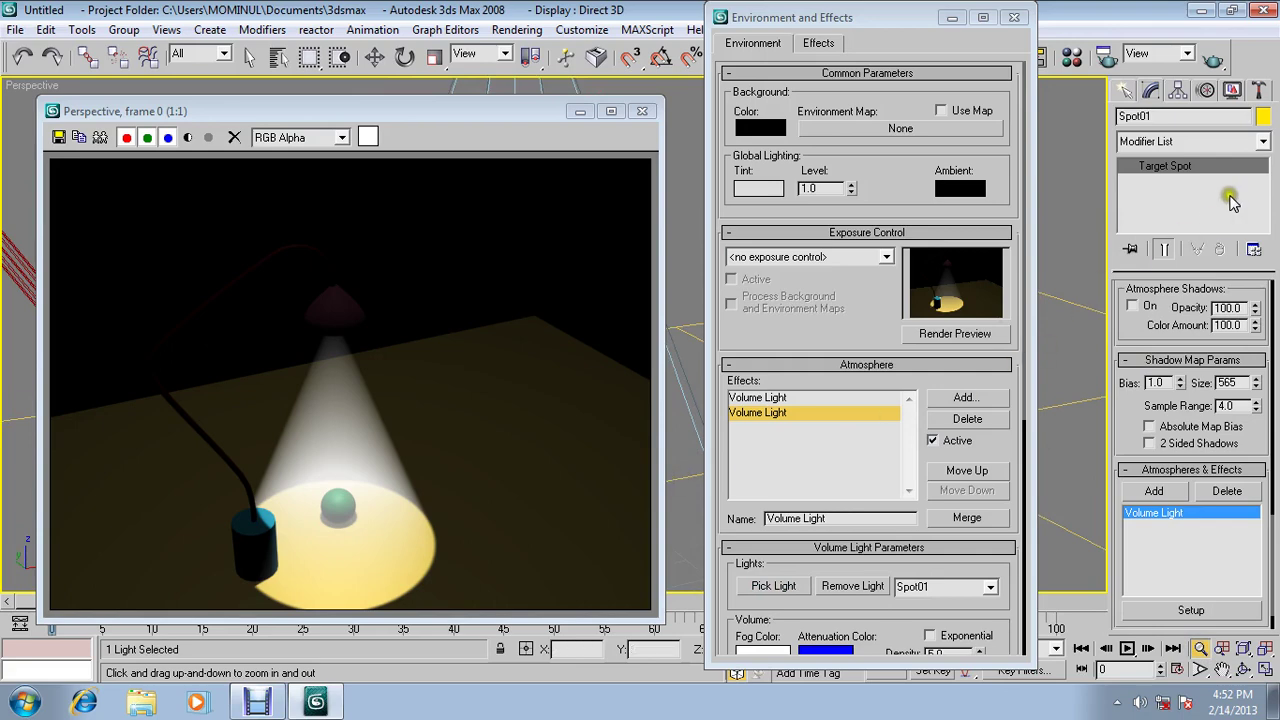
{"action": "left_click", "coordinate": [1212, 58]}
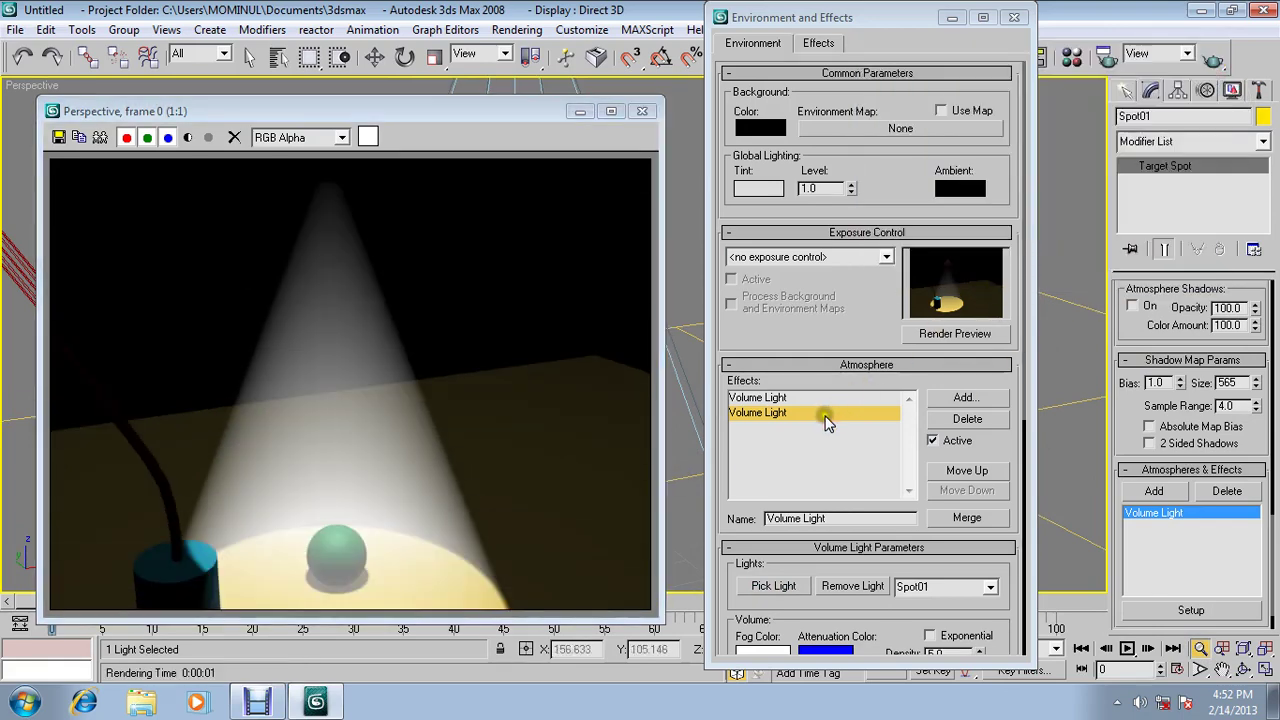
{"action": "left_click", "coordinate": [1212, 60]}
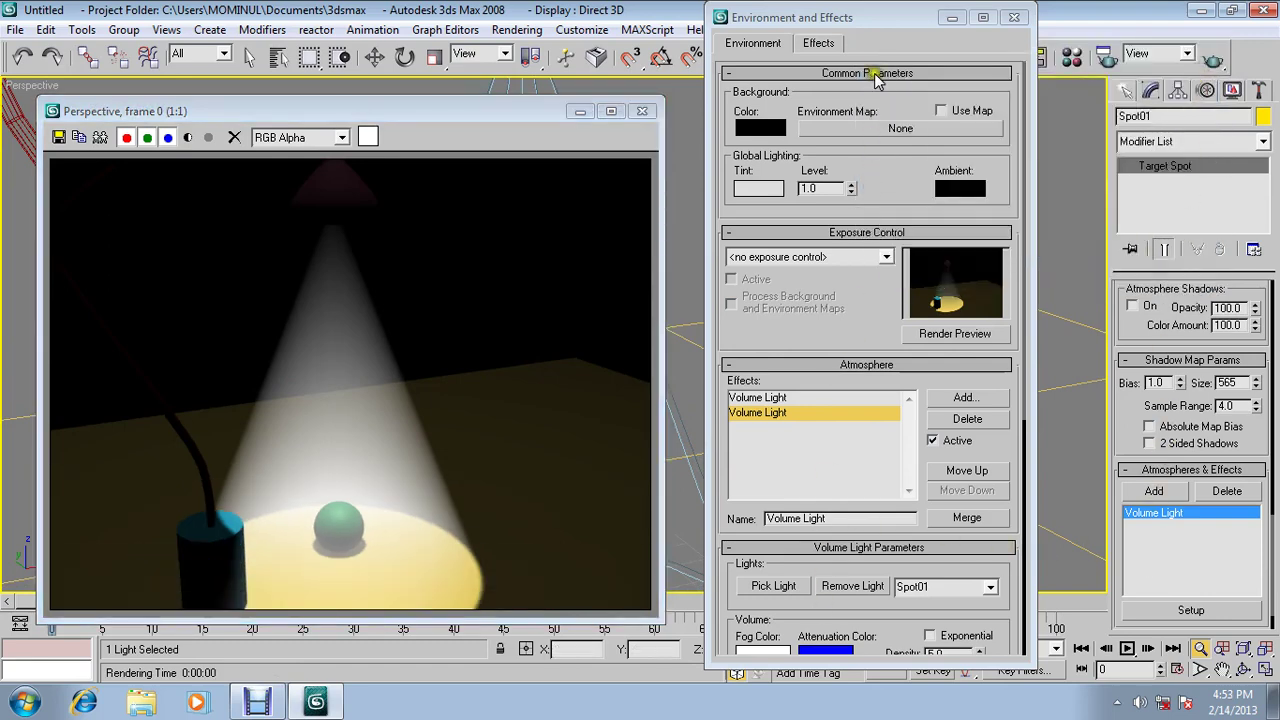
- Collapse Exposure Control, change the Volume Light's Fog Color to a grey, and re-render
{"action": "left_click_drag", "start_coordinate": [880, 33], "coordinate": [885, 33]}
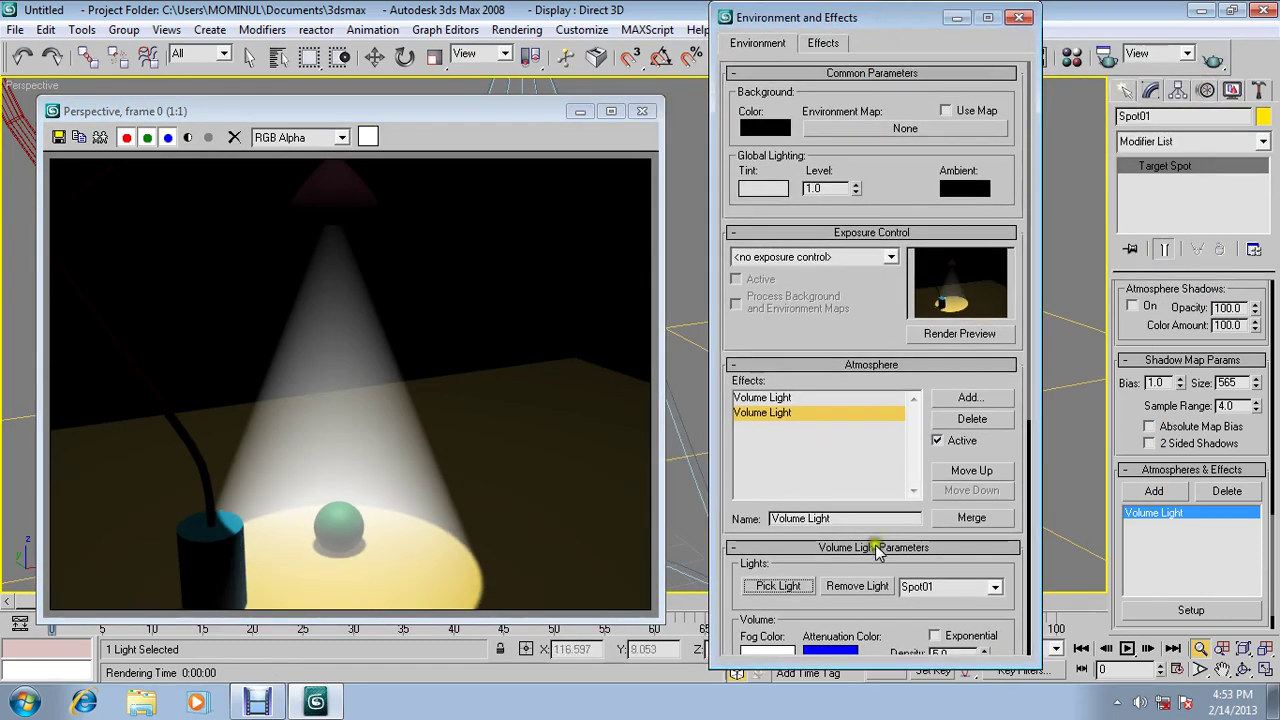
{"action": "left_click", "coordinate": [826, 232]}
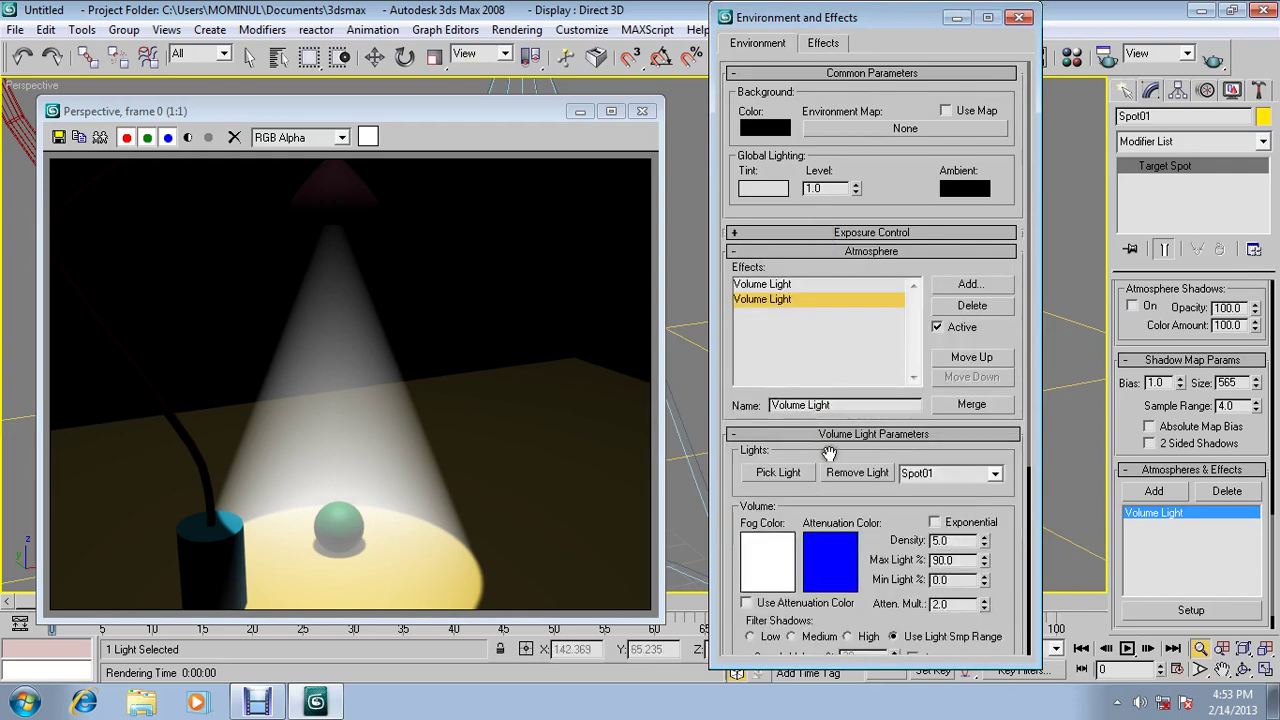
{"action": "left_click", "coordinate": [768, 578]}
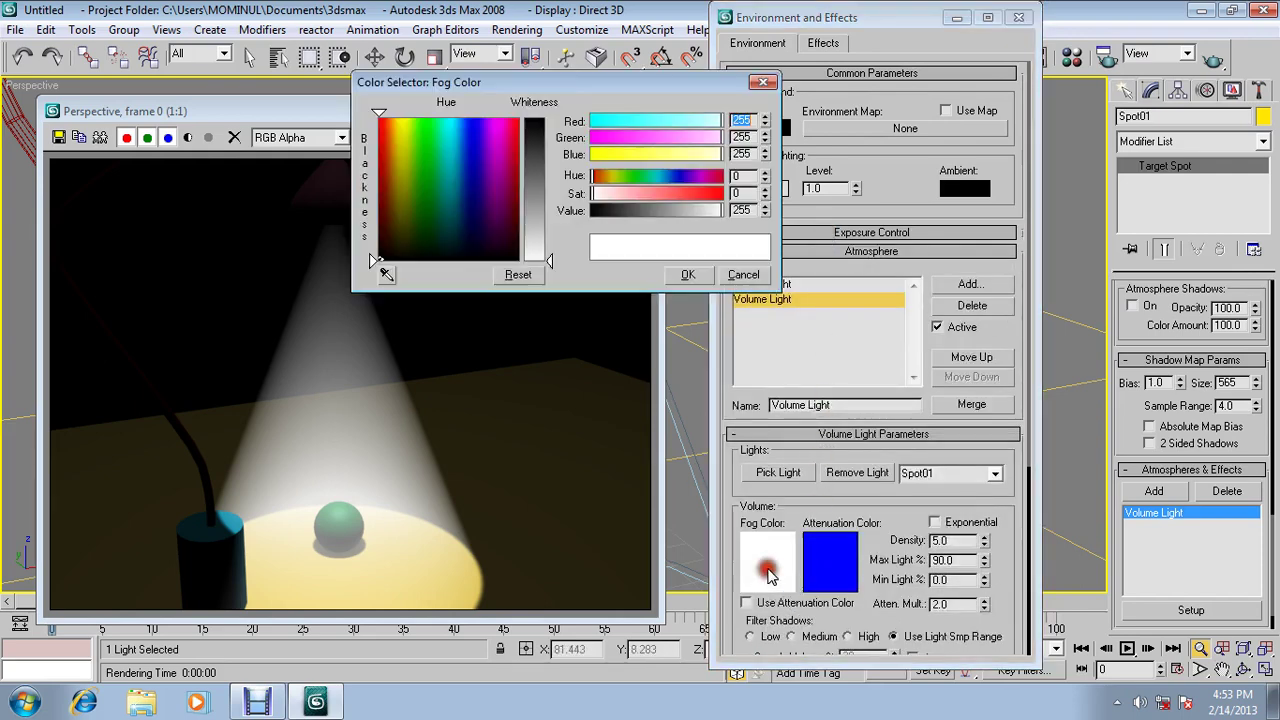
{"action": "double_click", "coordinate": [748, 210]}
{"action": "type", "text": "150"}
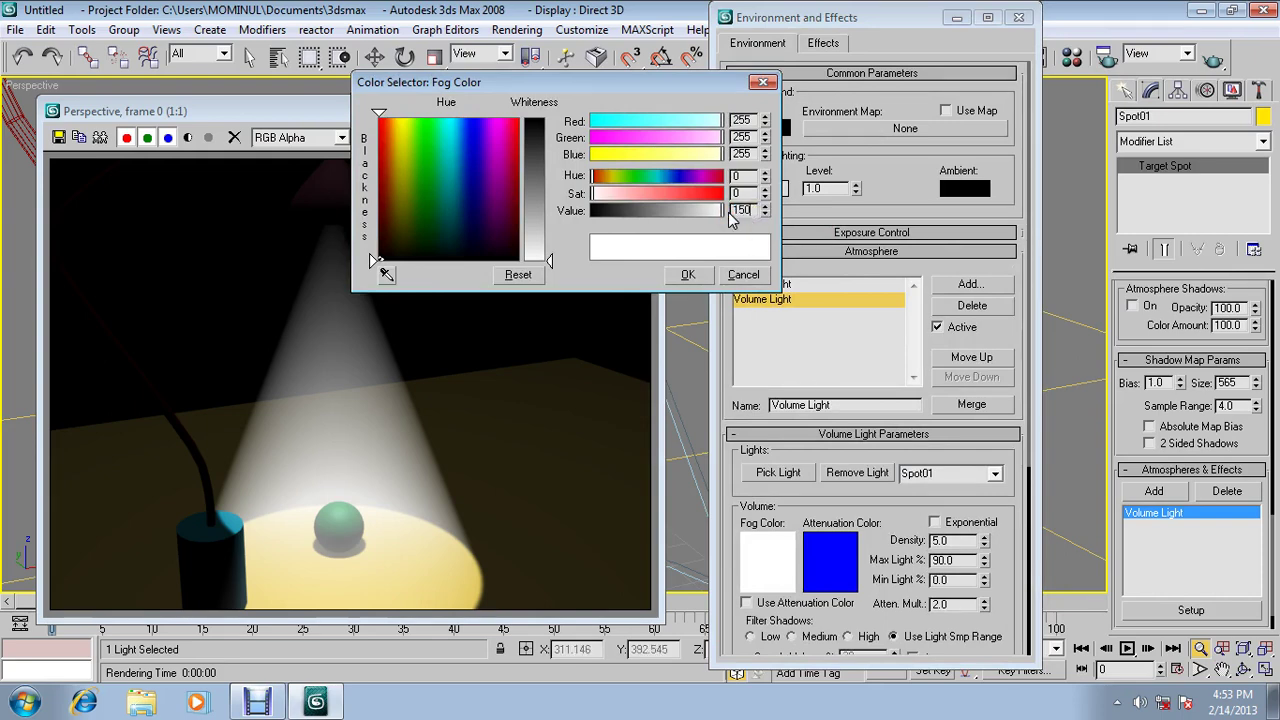
{"action": "left_click", "coordinate": [688, 274]}
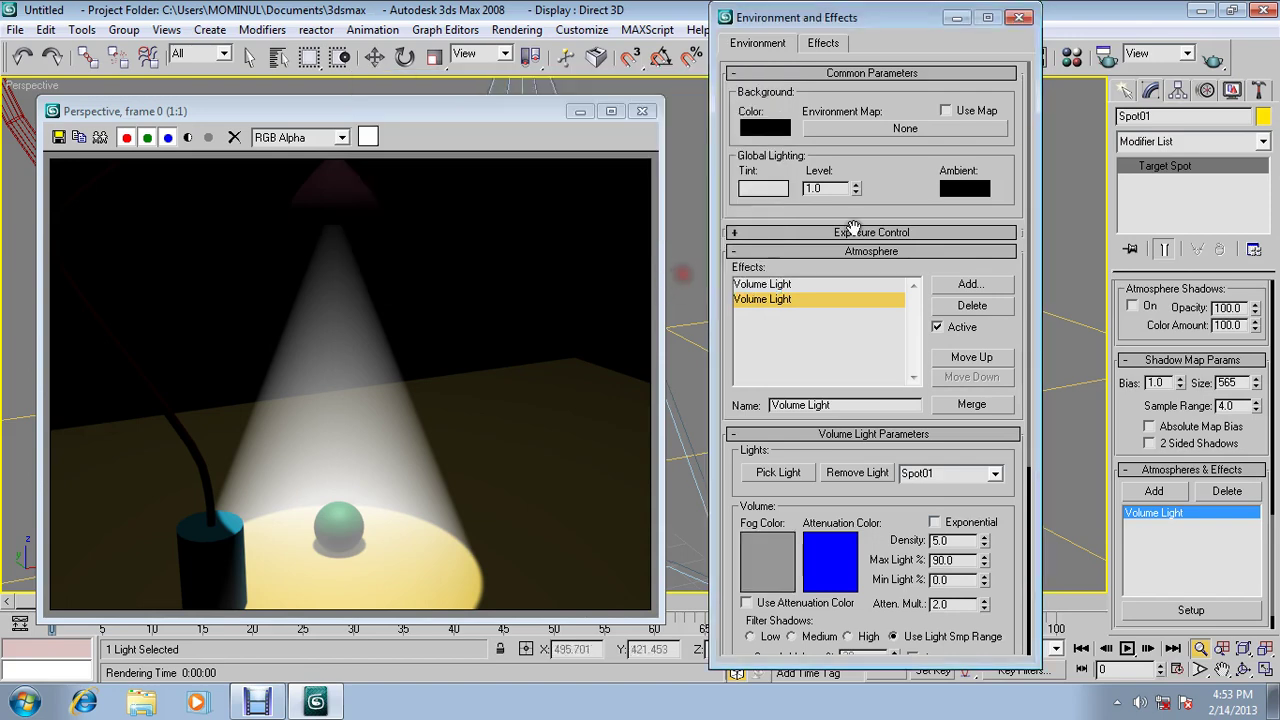
{"action": "left_click", "coordinate": [1210, 60]}
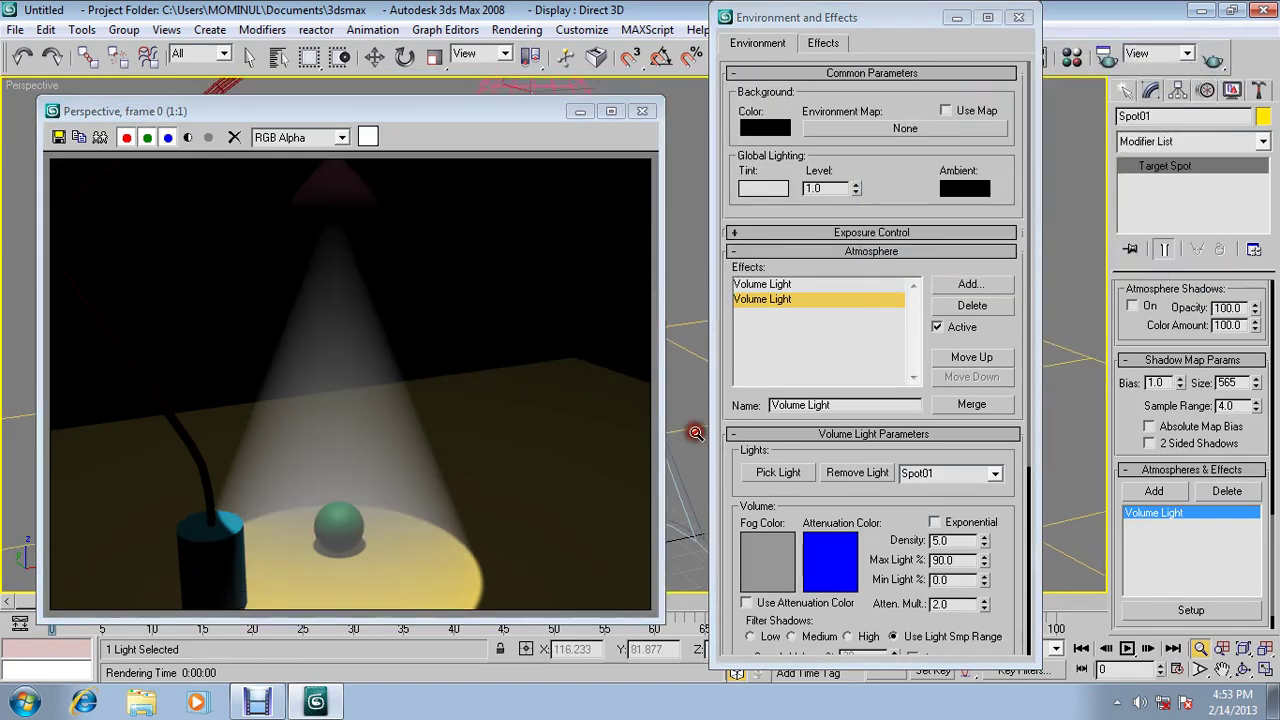
{"action": "left_click", "coordinate": [1213, 58]}
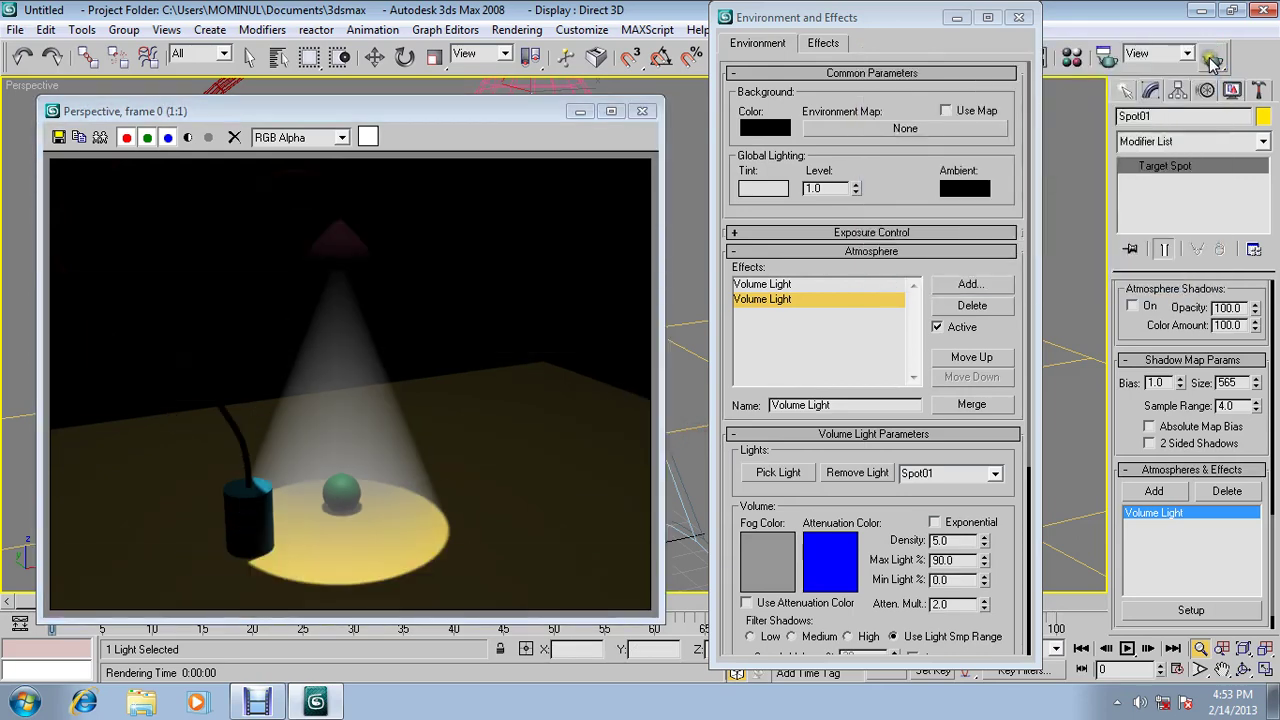
- Set the Fog Color Value to 100 and re-render the dimmer light cone
{"action": "left_click", "coordinate": [780, 565]}
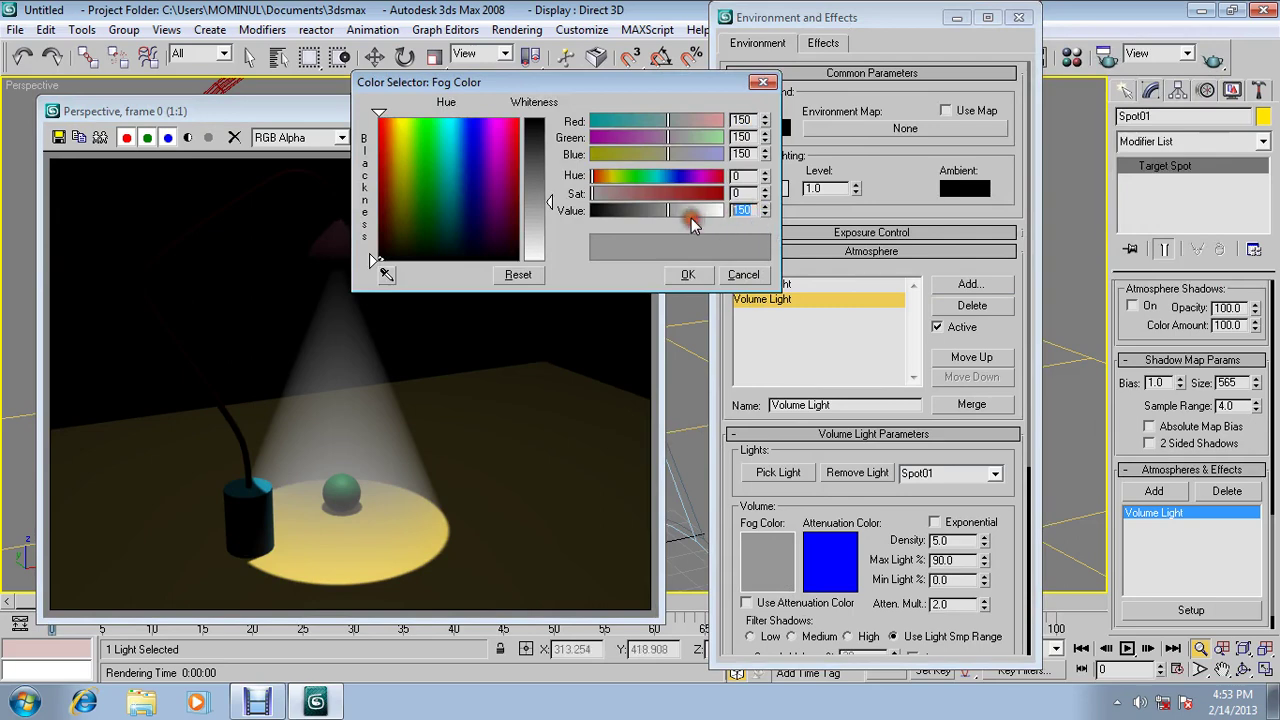
{"action": "type", "text": "100"}
{"action": "key", "text": "Return"}
{"action": "left_click", "coordinate": [700, 278]}
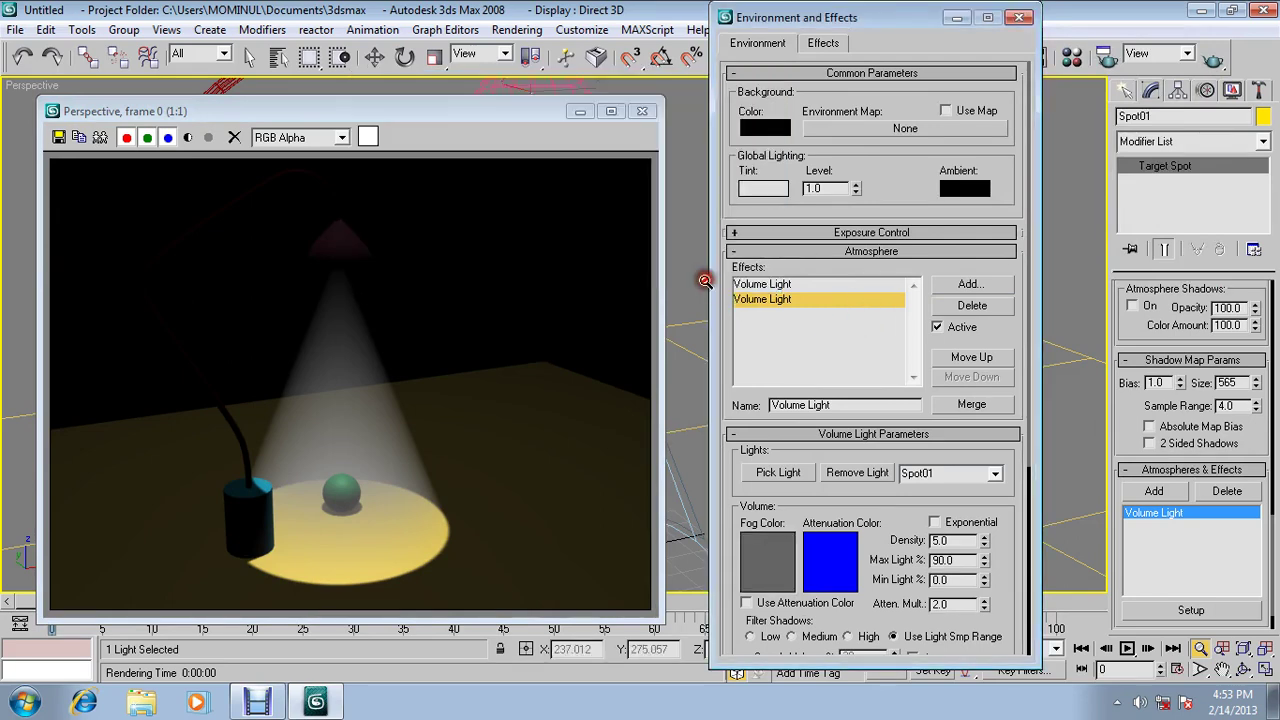
{"action": "left_click", "coordinate": [1212, 58]}
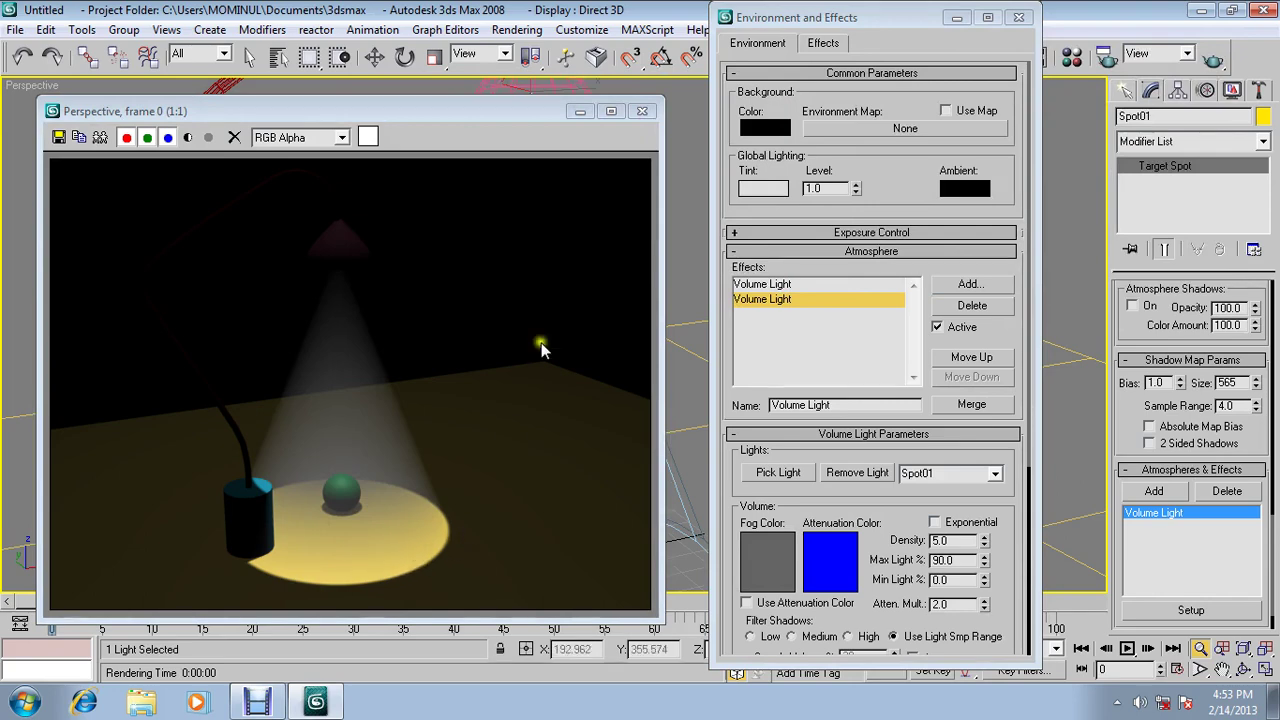
- Shift the volume light's attenuation colour from blue to orange (hue 26) and render
{"action": "left_click", "coordinate": [642, 111]}
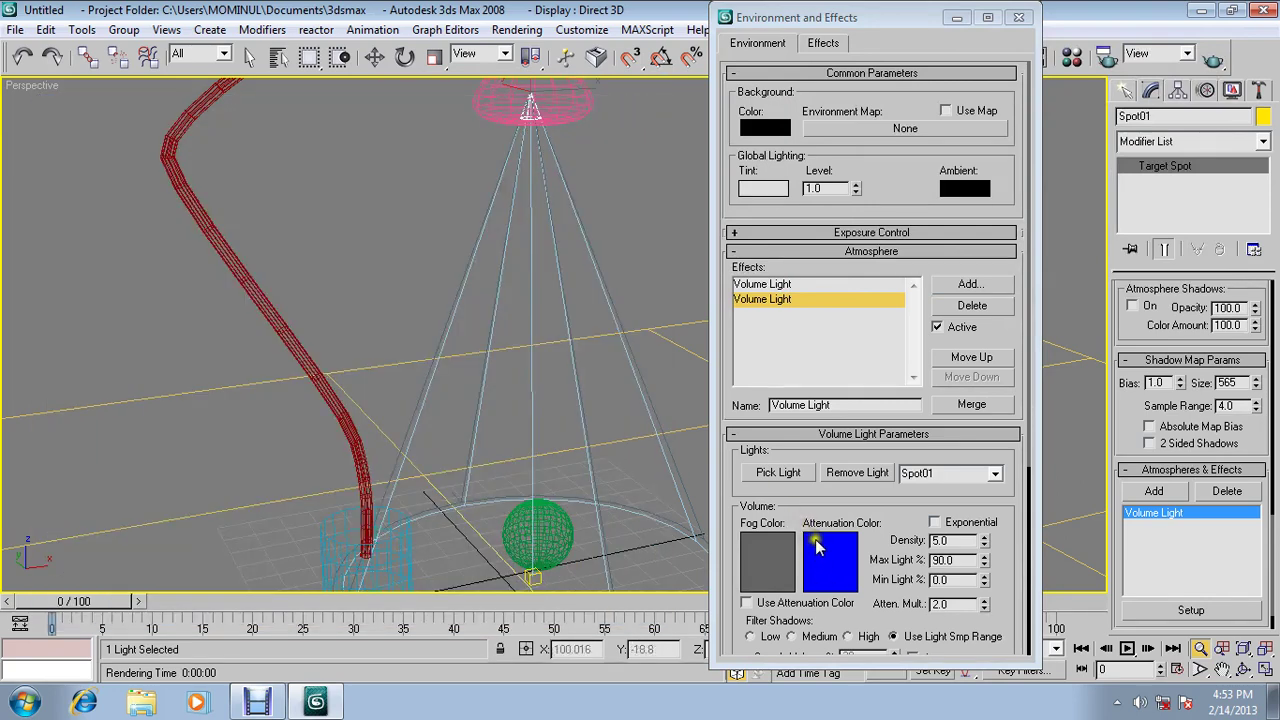
{"action": "left_click", "coordinate": [840, 549]}
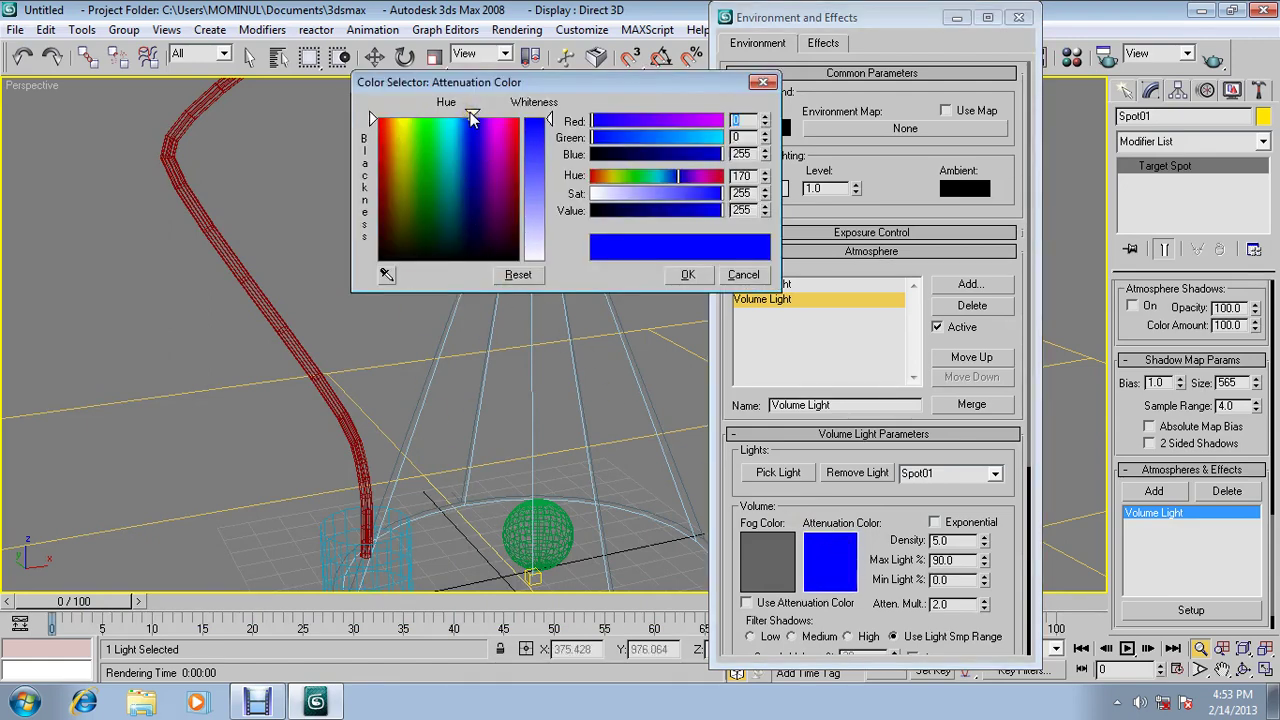
{"action": "left_click_drag", "start_coordinate": [472, 118], "coordinate": [397, 110]}
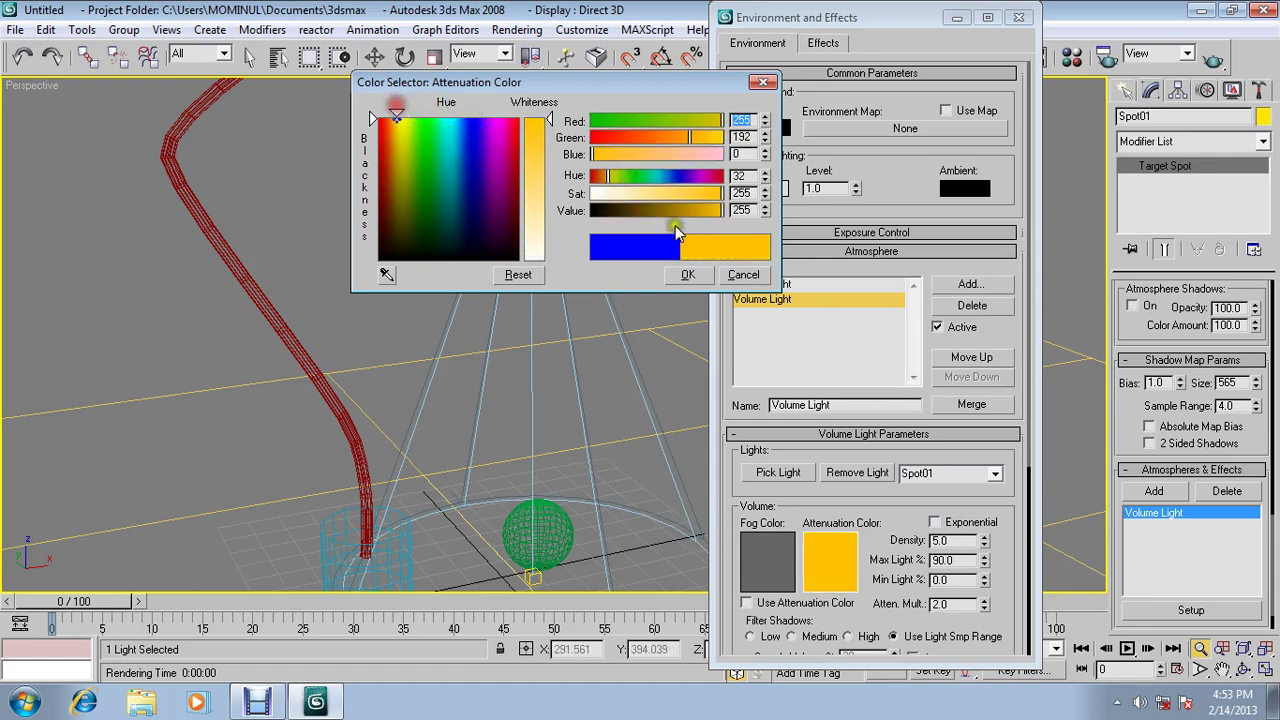
{"action": "left_click", "coordinate": [688, 274]}
{"action": "left_click", "coordinate": [1206, 60]}
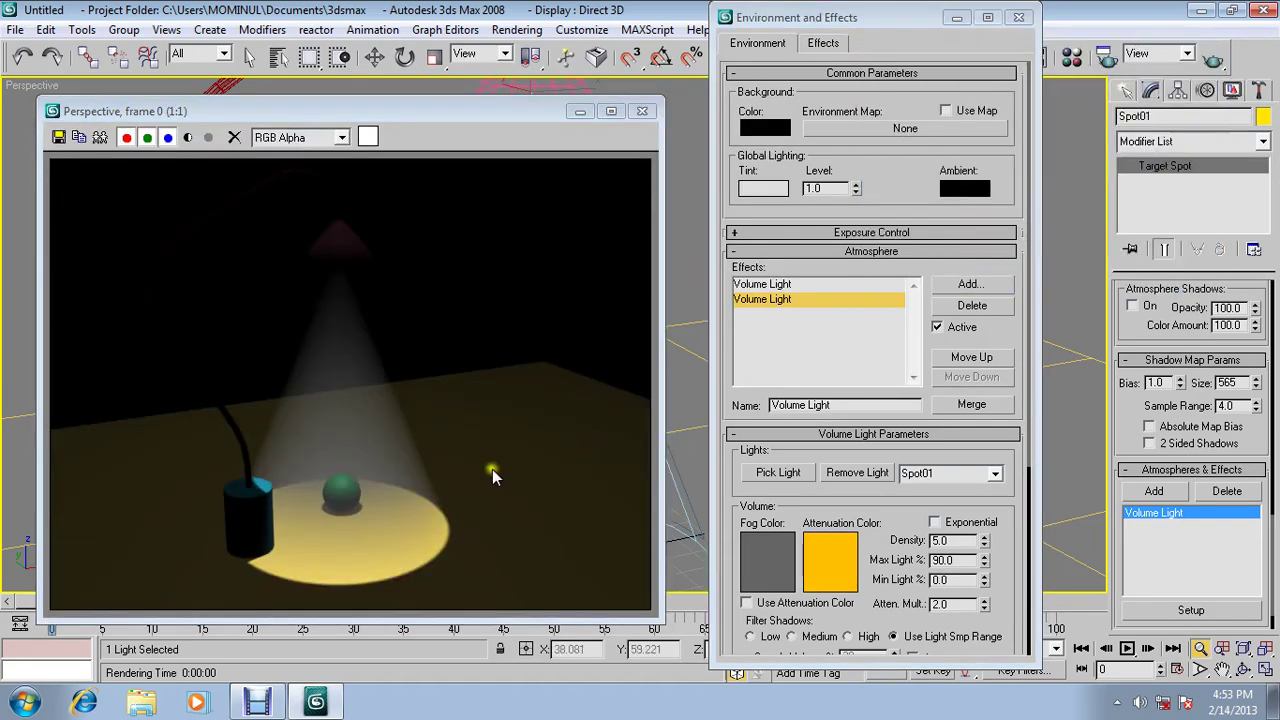
- Deepen the attenuation colour to a darker orange (green 156) and re-render
{"action": "left_click", "coordinate": [838, 577]}
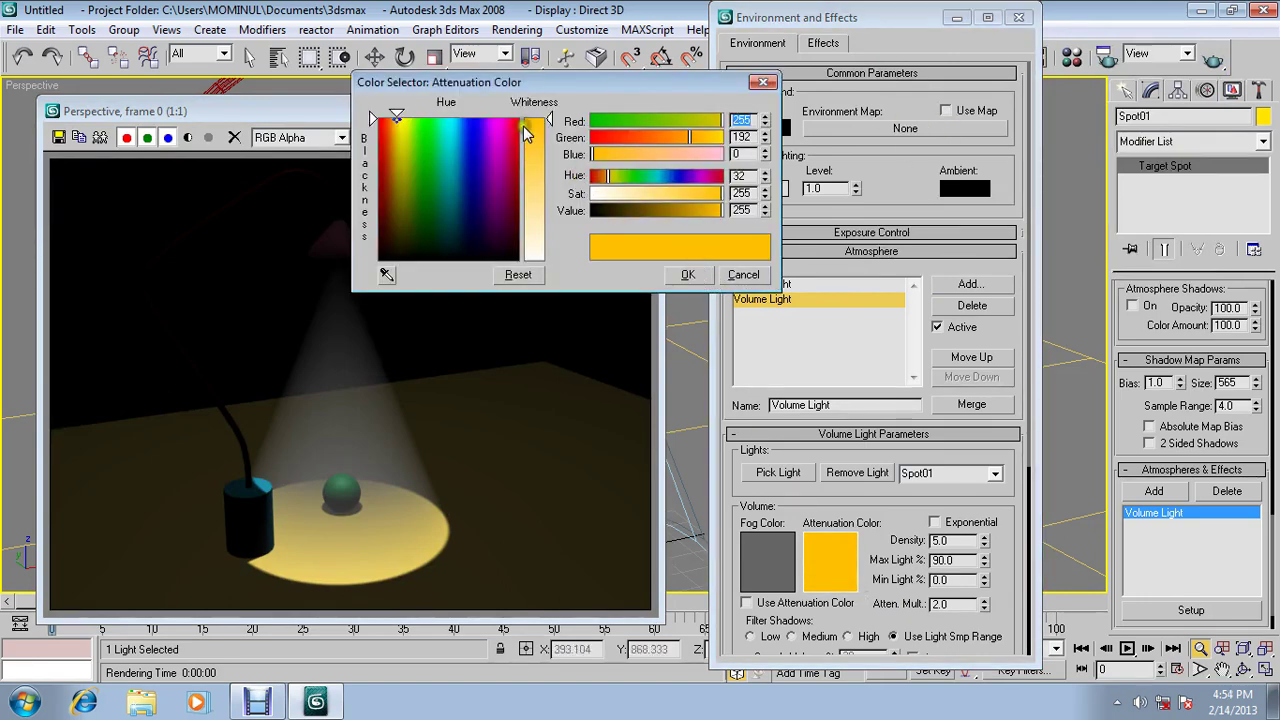
{"action": "left_click", "coordinate": [549, 120]}
{"action": "left_click", "coordinate": [392, 116]}
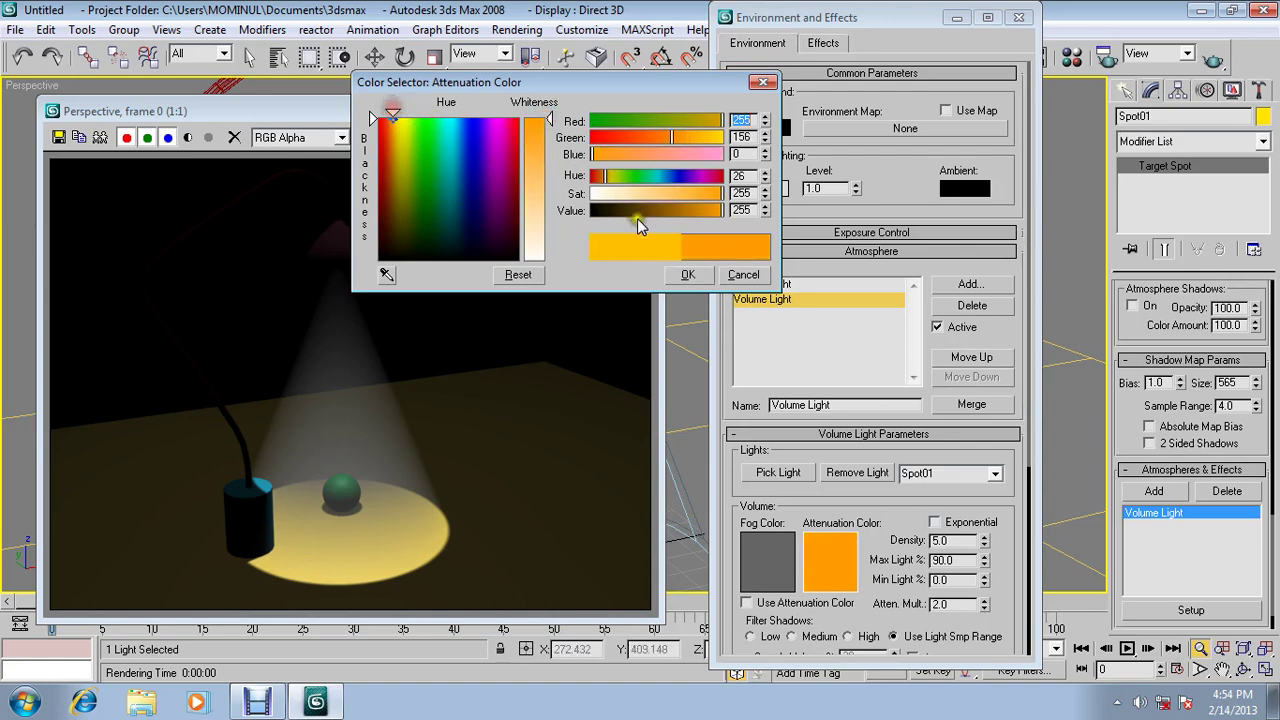
{"action": "left_click", "coordinate": [685, 274]}
{"action": "left_click", "coordinate": [1214, 58]}
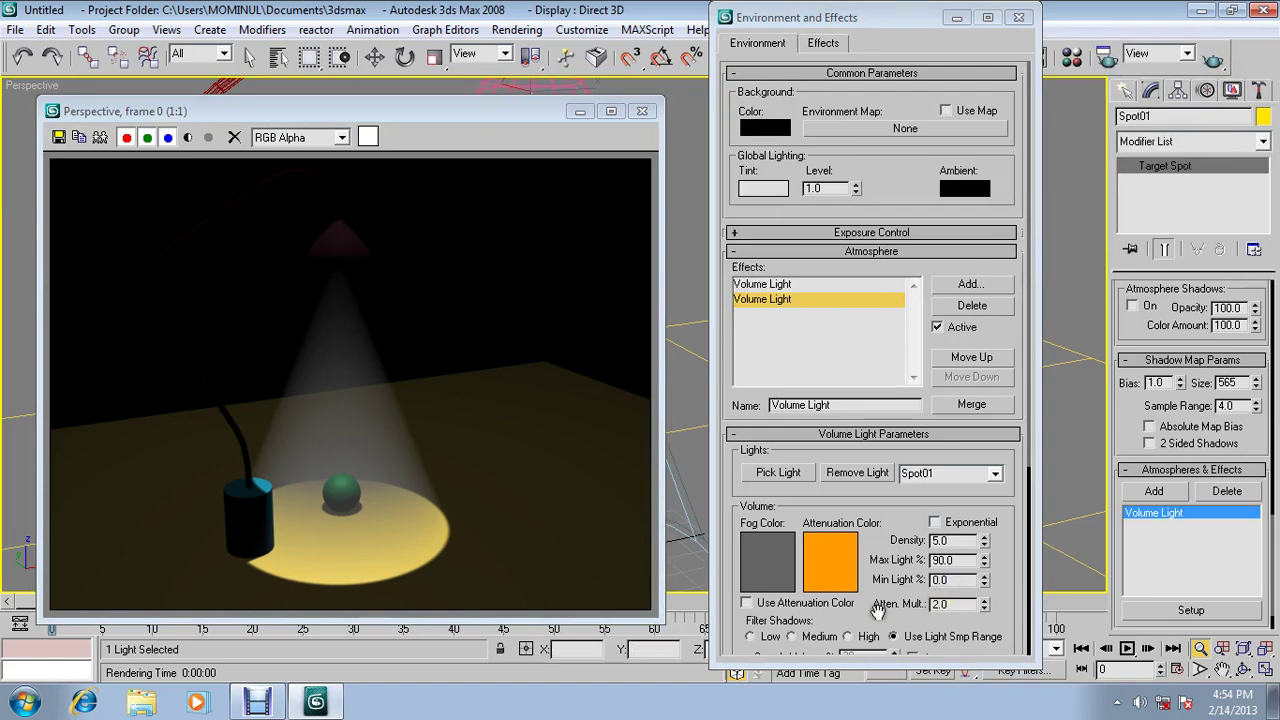
{"action": "left_click_drag", "start_coordinate": [875, 607], "coordinate": [872, 430]}
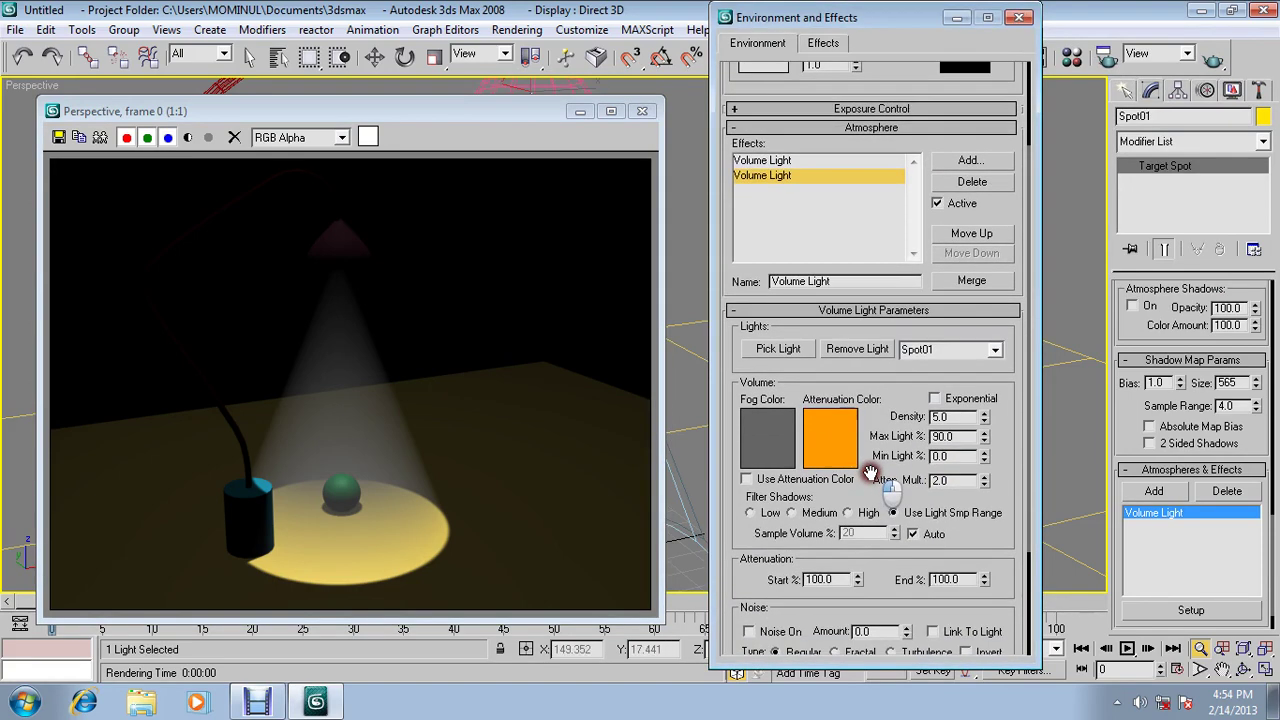
{"action": "scroll", "coordinate": [871, 429], "scroll_direction": "down", "scroll_amount": 1}
{"action": "left_click_drag", "start_coordinate": [871, 410], "coordinate": [928, 562]}
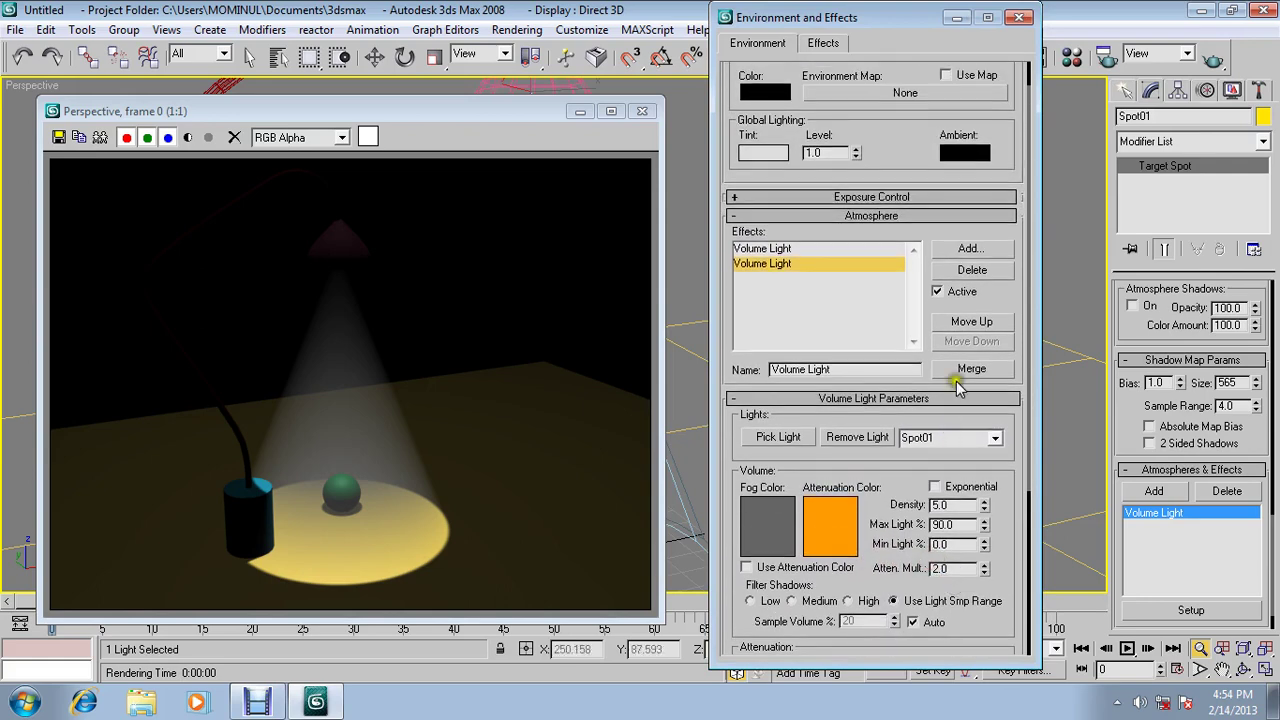
{"action": "left_click_drag", "start_coordinate": [886, 154], "coordinate": [926, 320]}
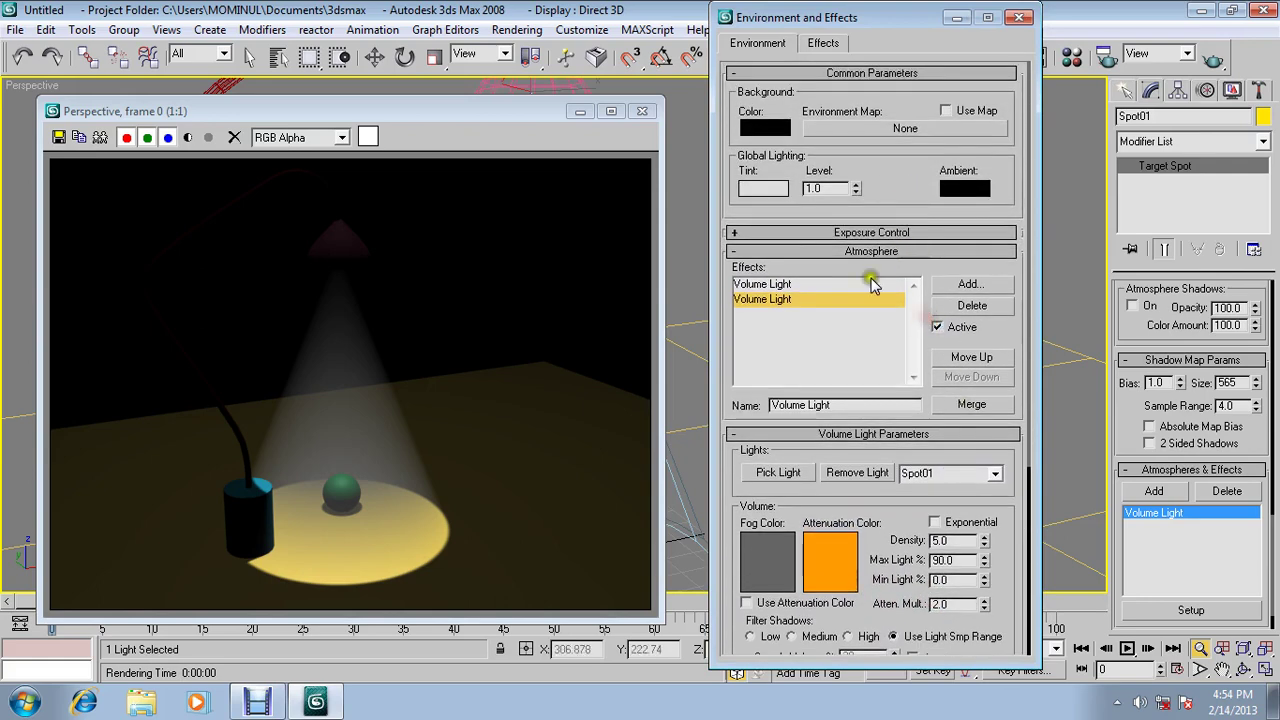
{"action": "left_click", "coordinate": [1213, 58]}
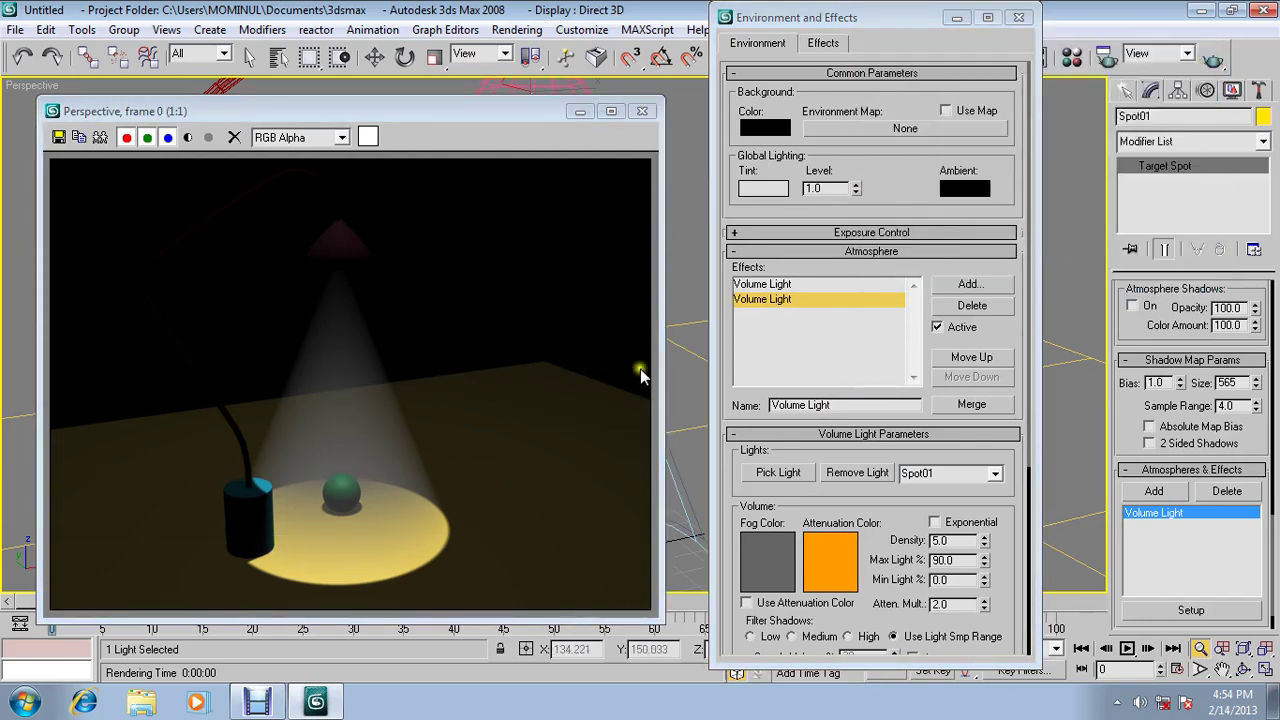
{"action": "mouse_move", "coordinate": [680, 355]}
{"action": "left_mouse_down"}
{"action": "mouse_move", "coordinate": [697, 375]}
{"action": "mouse_move", "coordinate": [684, 334]}
{"action": "left_mouse_up"}
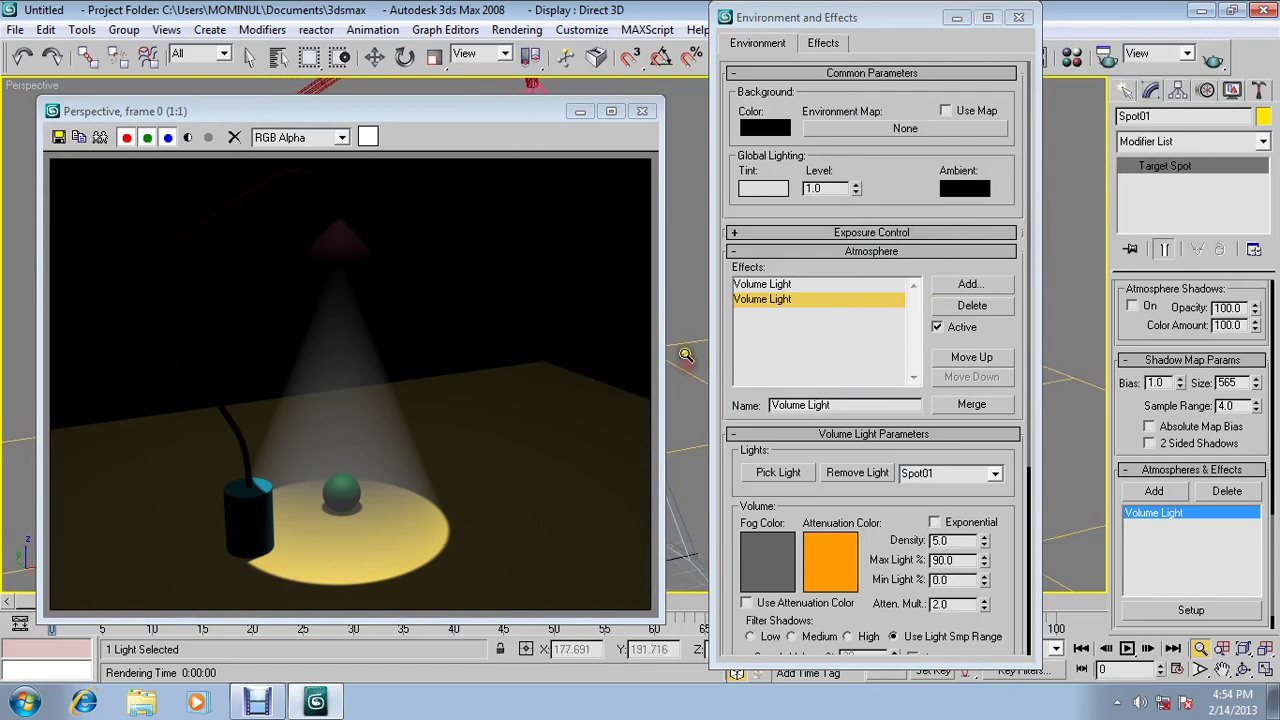
- Switch the command panel to Create to show the Lights object types
{"action": "left_click", "coordinate": [1126, 90]}
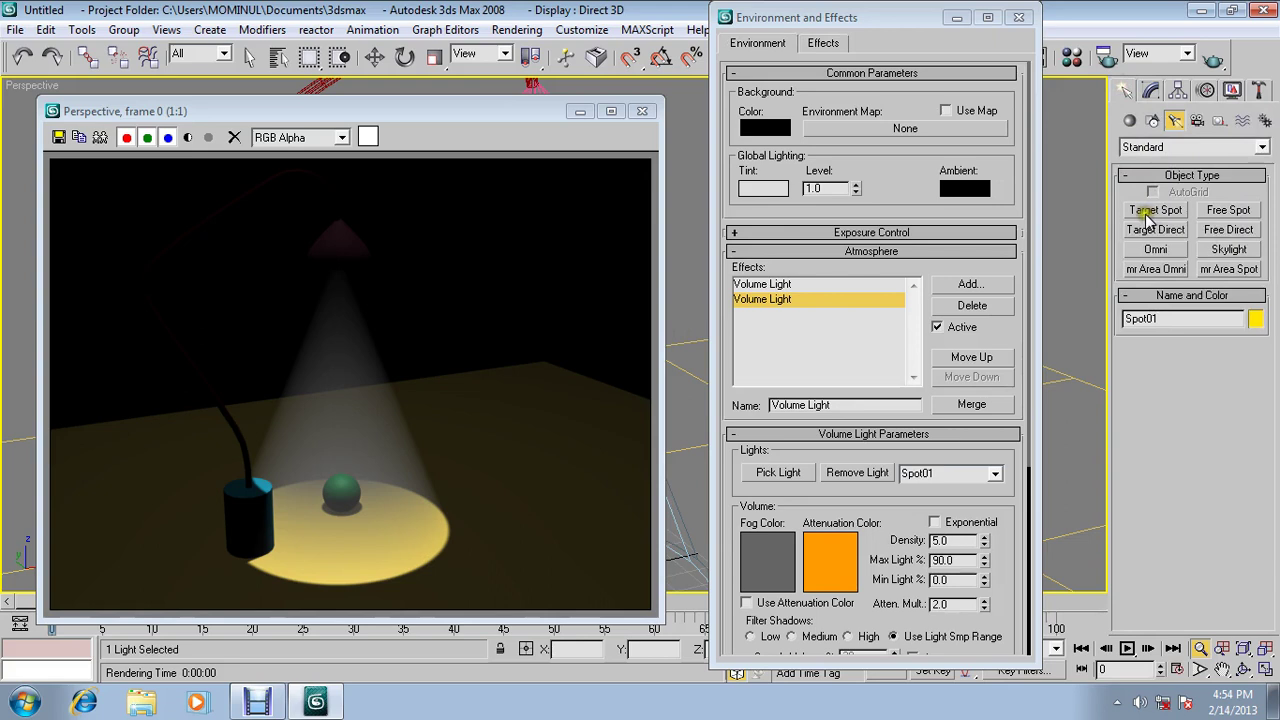